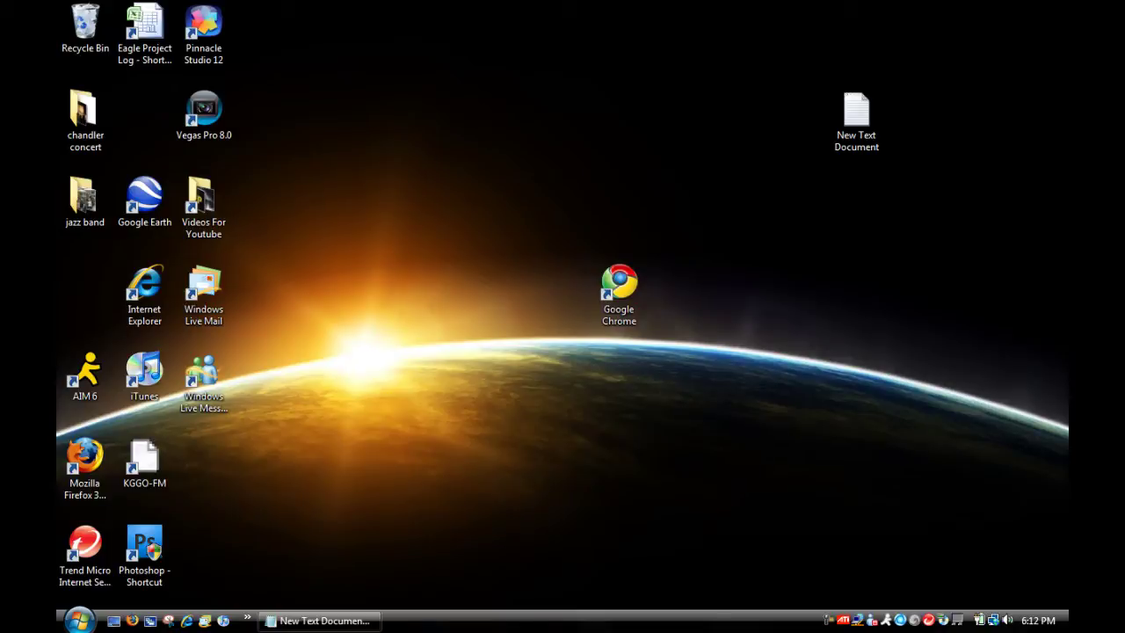
Step: Launch Chrome, go to adsweep.org from the bookmark, and download AdSweep.crx
double_click(619, 283)
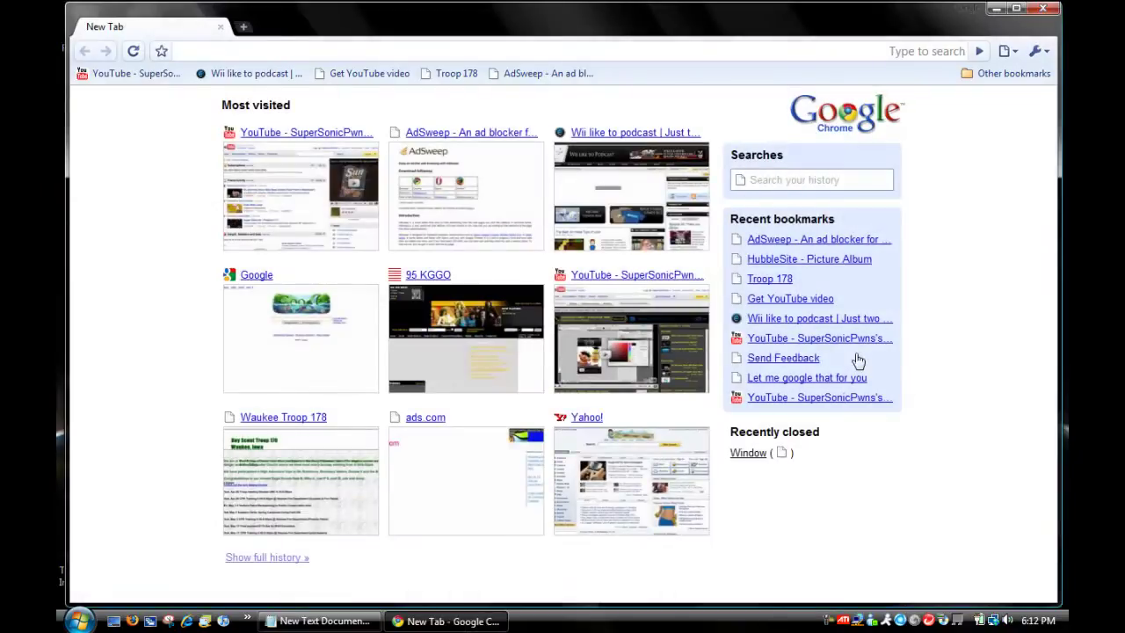
click(527, 73)
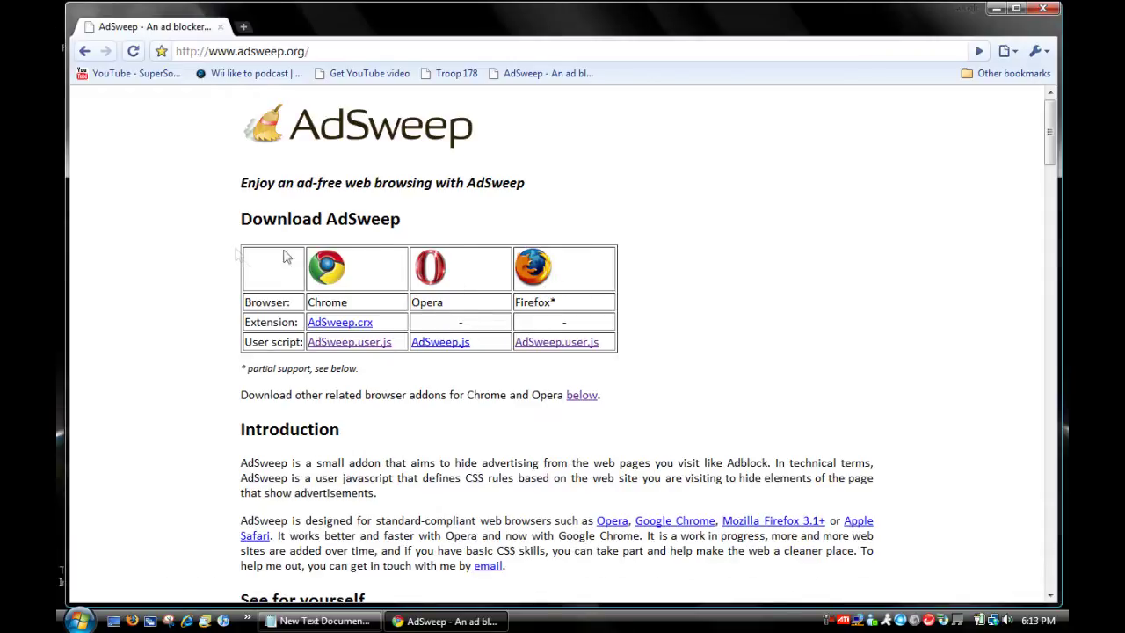
click(341, 330)
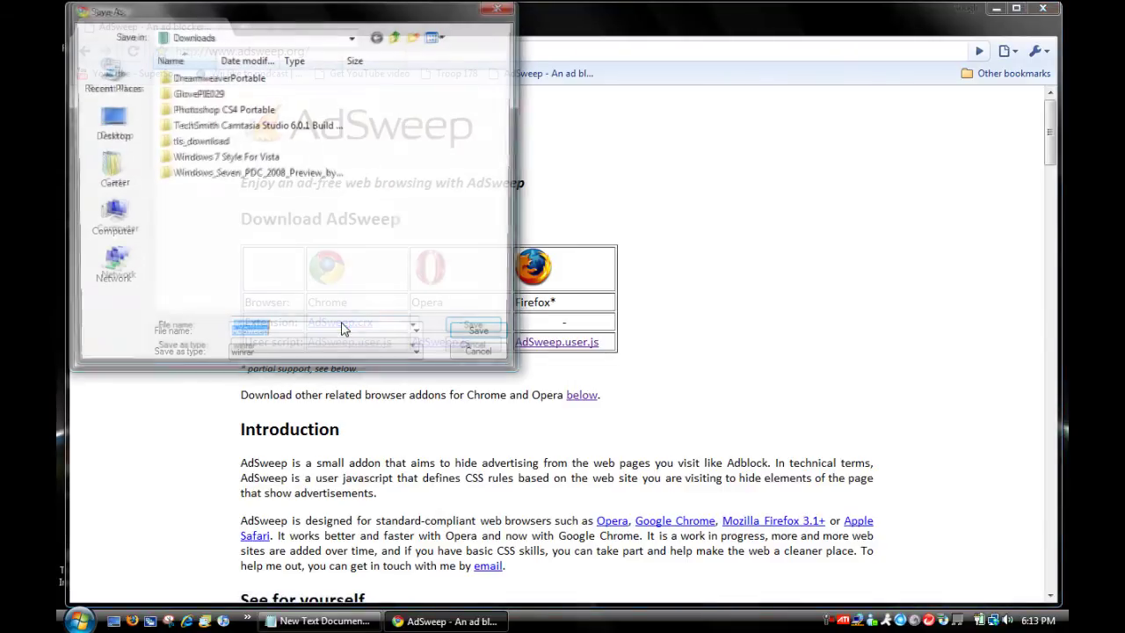
Step: Save AdSweep.crx to the Desktop, close the WinRAR reminder and archive window, then minimize Chrome
click(113, 123)
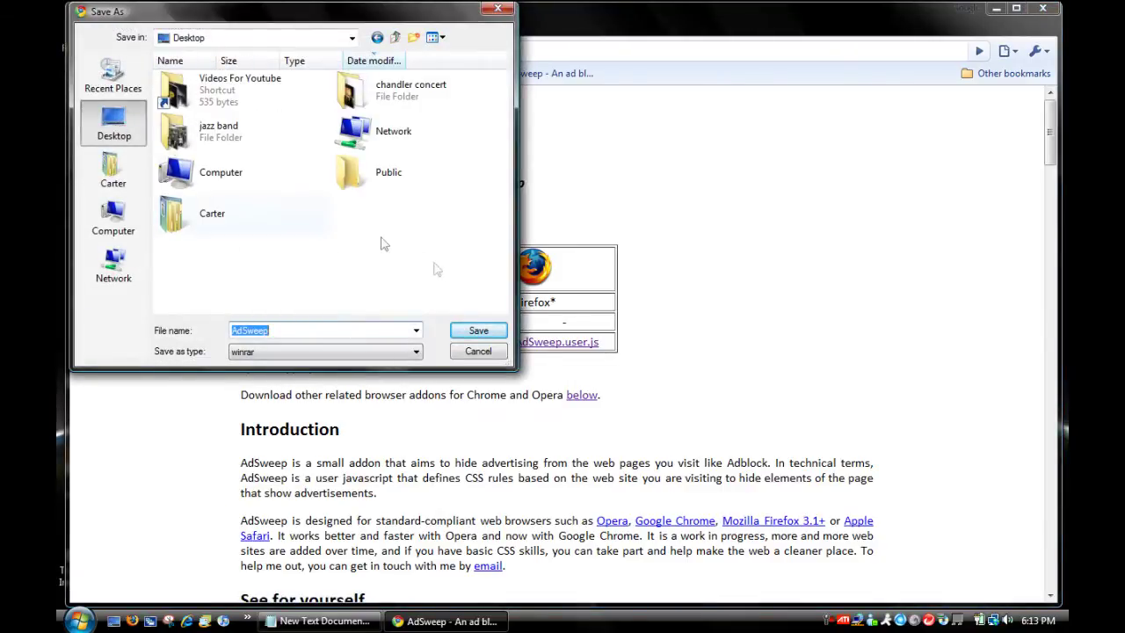
click(479, 331)
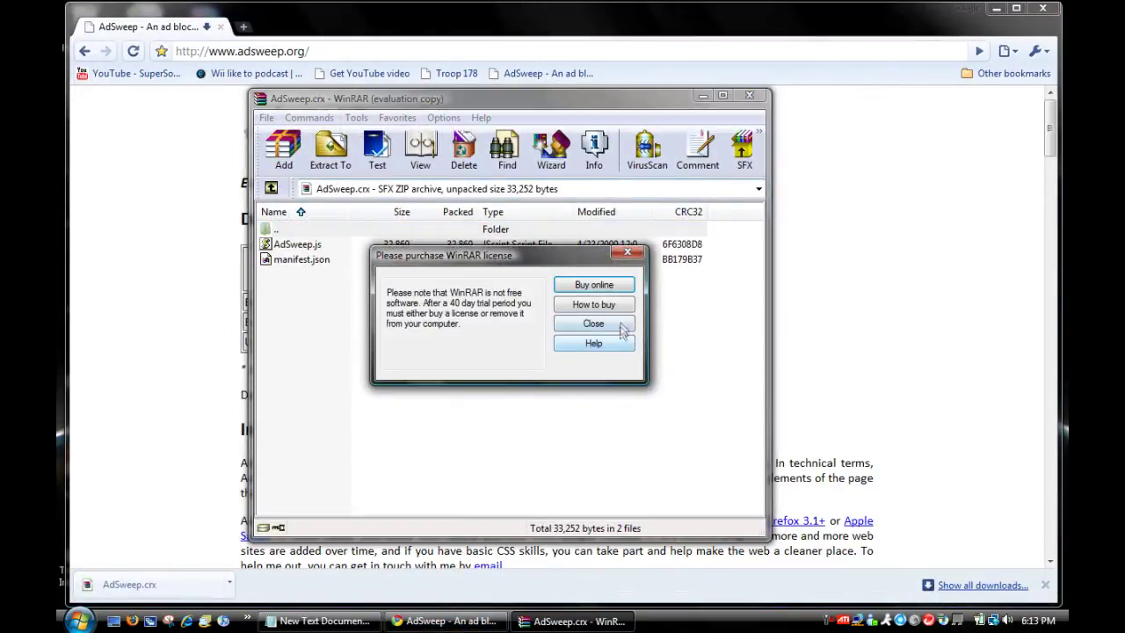
click(626, 324)
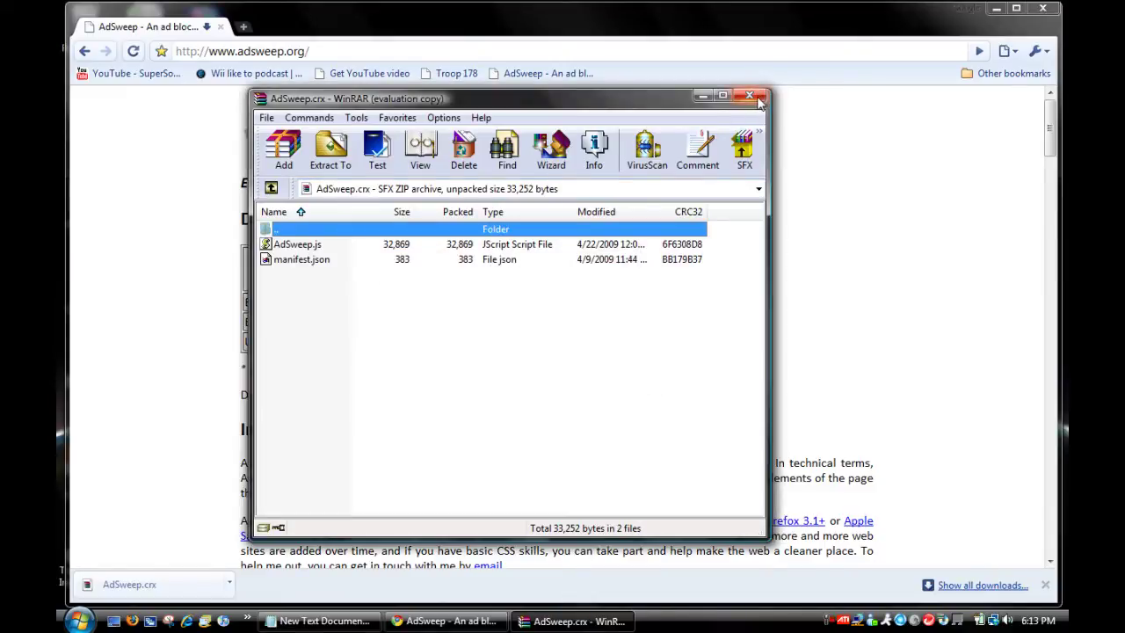
click(748, 96)
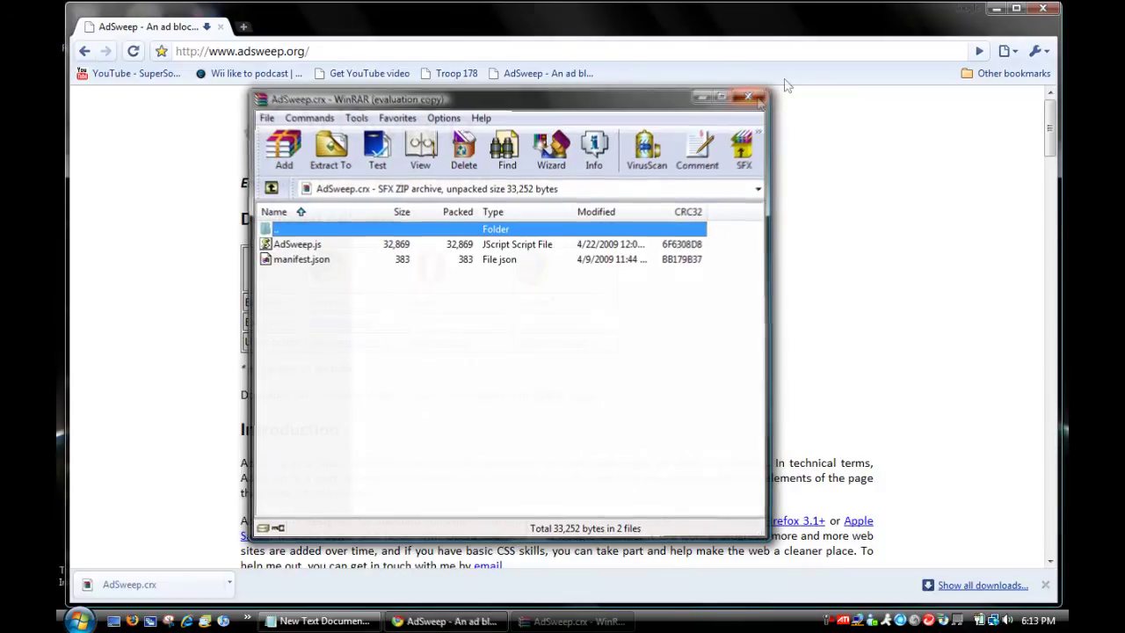
click(997, 9)
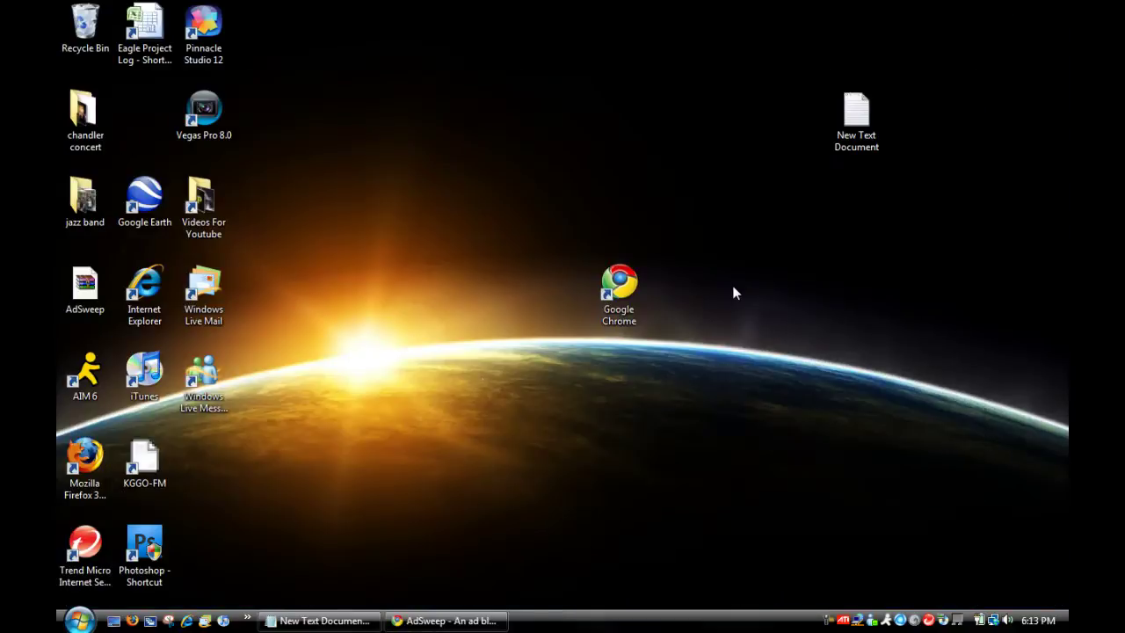
Step: Make WinRAR archiver the always-used default program for AdSweep.crx
drag(88, 283, 455, 85)
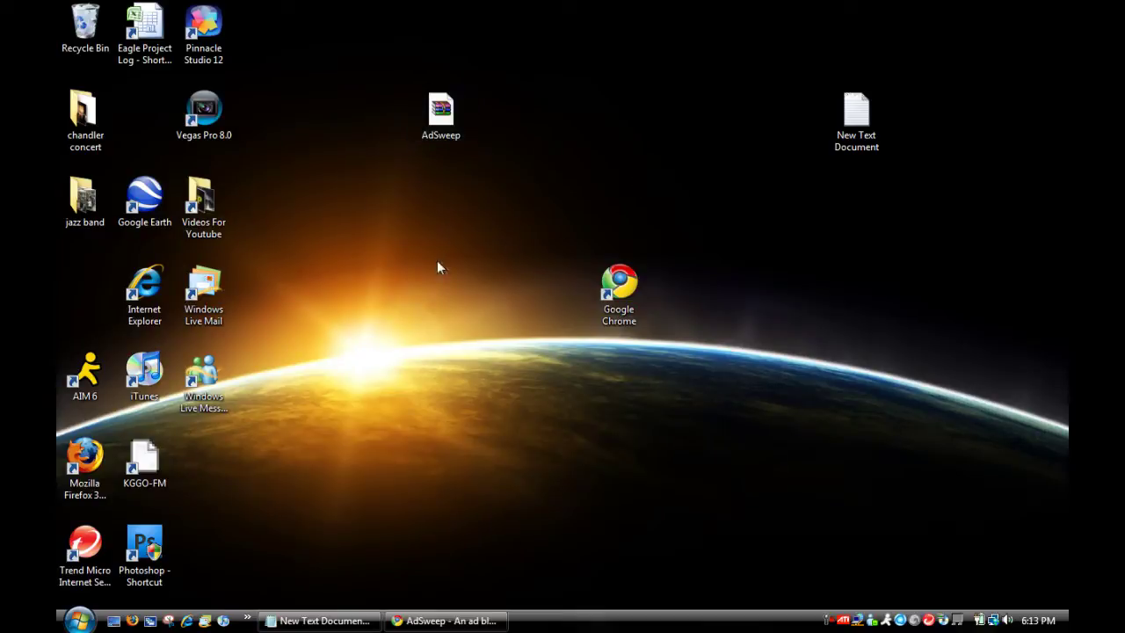
right_click(436, 119)
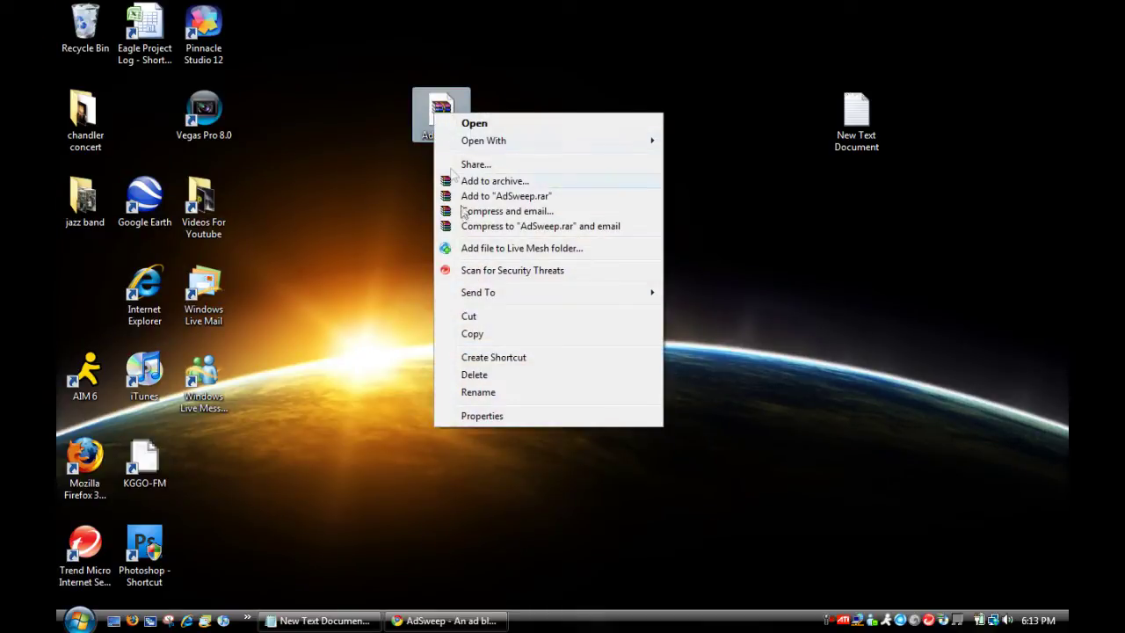
mouse_move(515, 141)
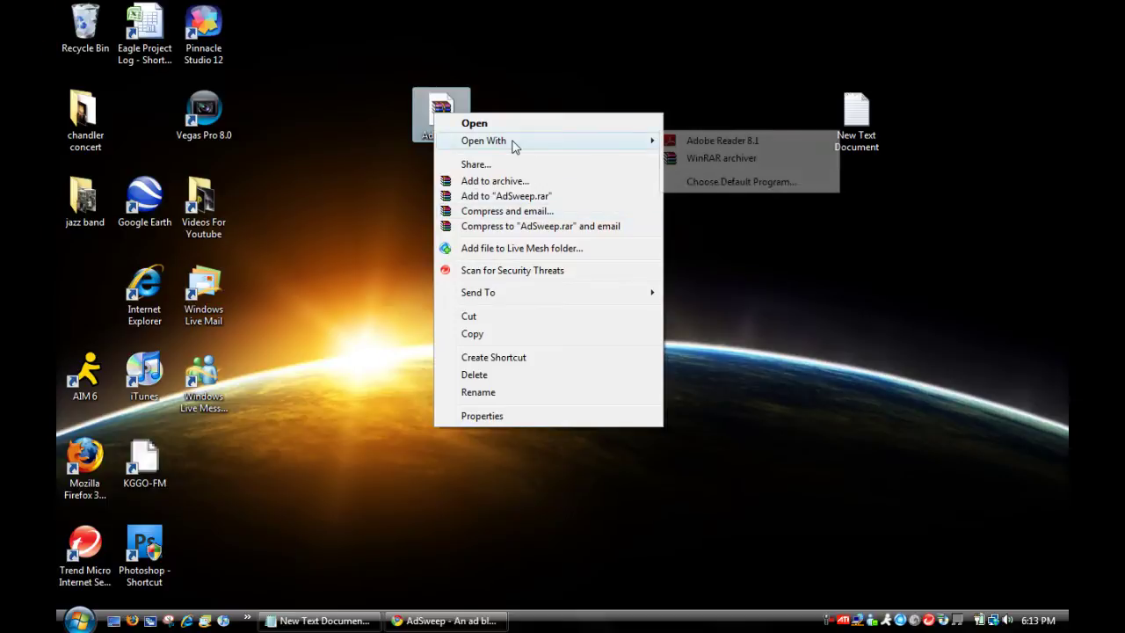
click(735, 182)
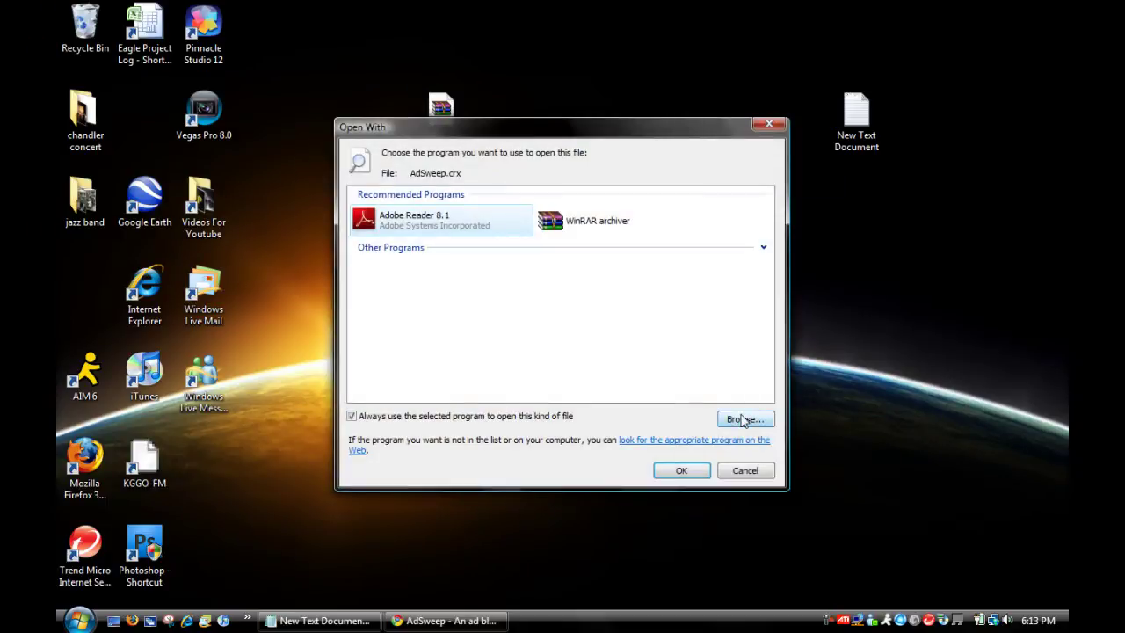
click(640, 232)
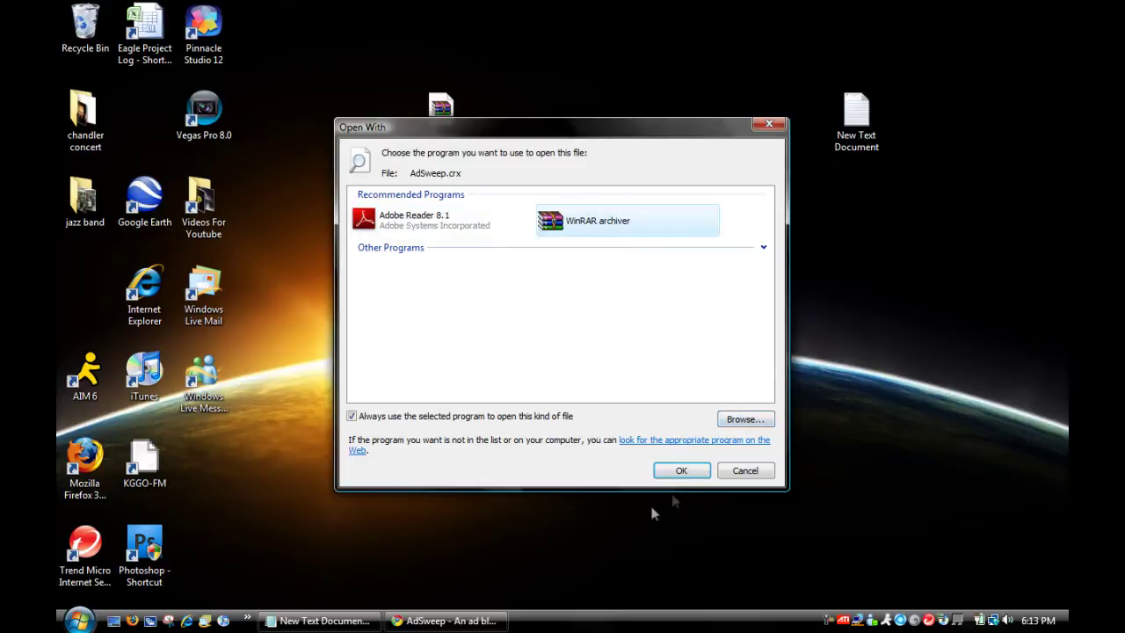
click(684, 472)
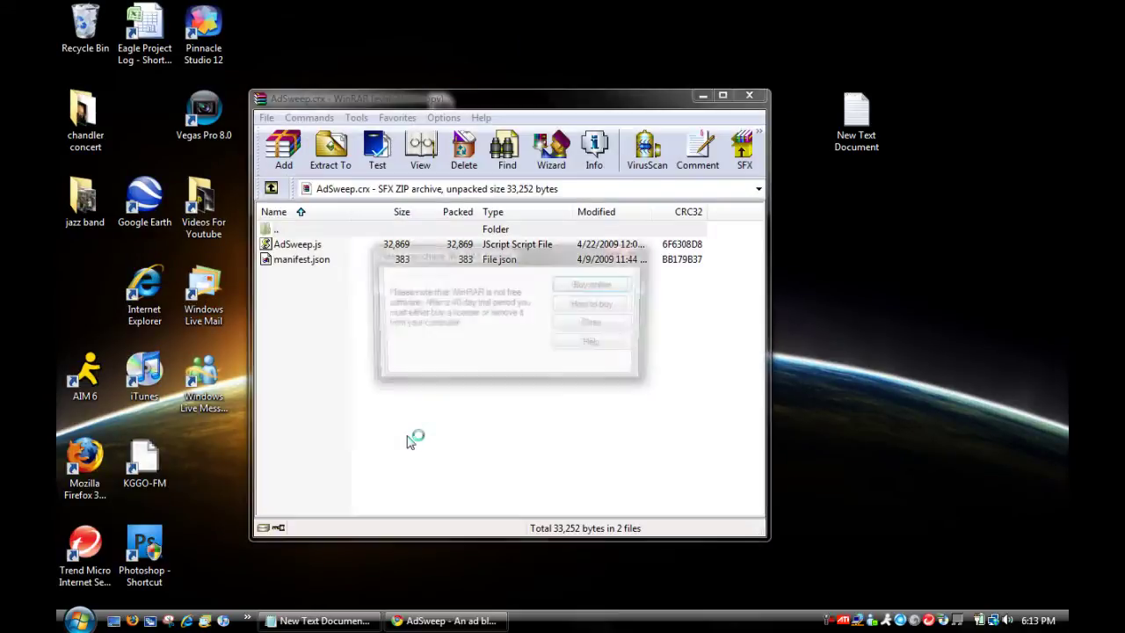
Step: Dismiss both WinRAR licence reminders and close the duplicate WinRAR window
click(575, 324)
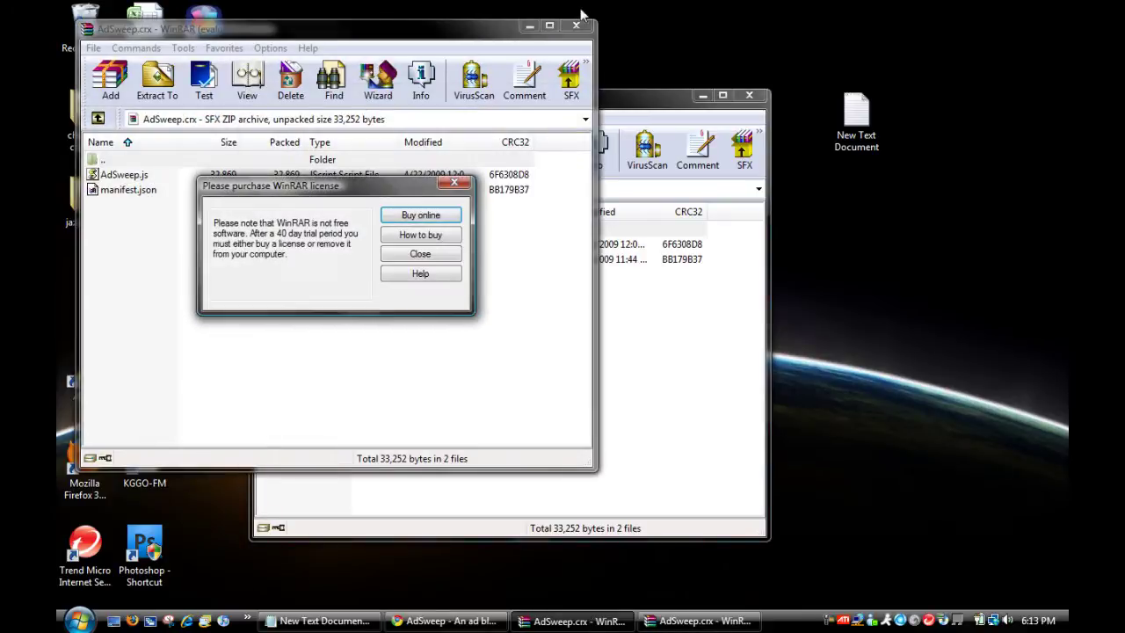
click(410, 254)
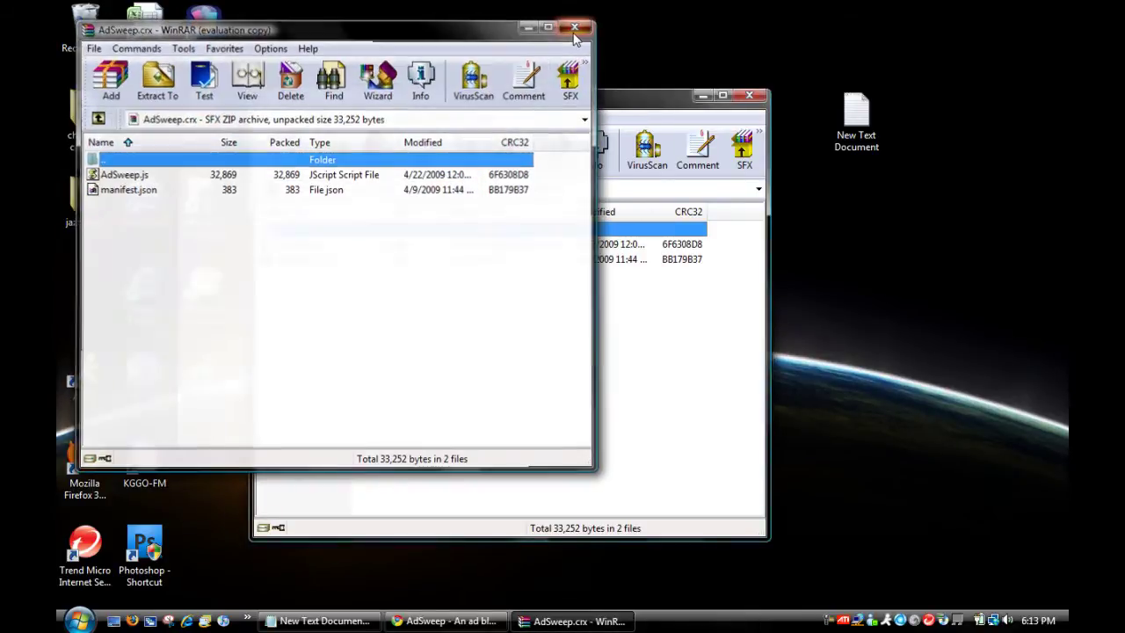
click(576, 25)
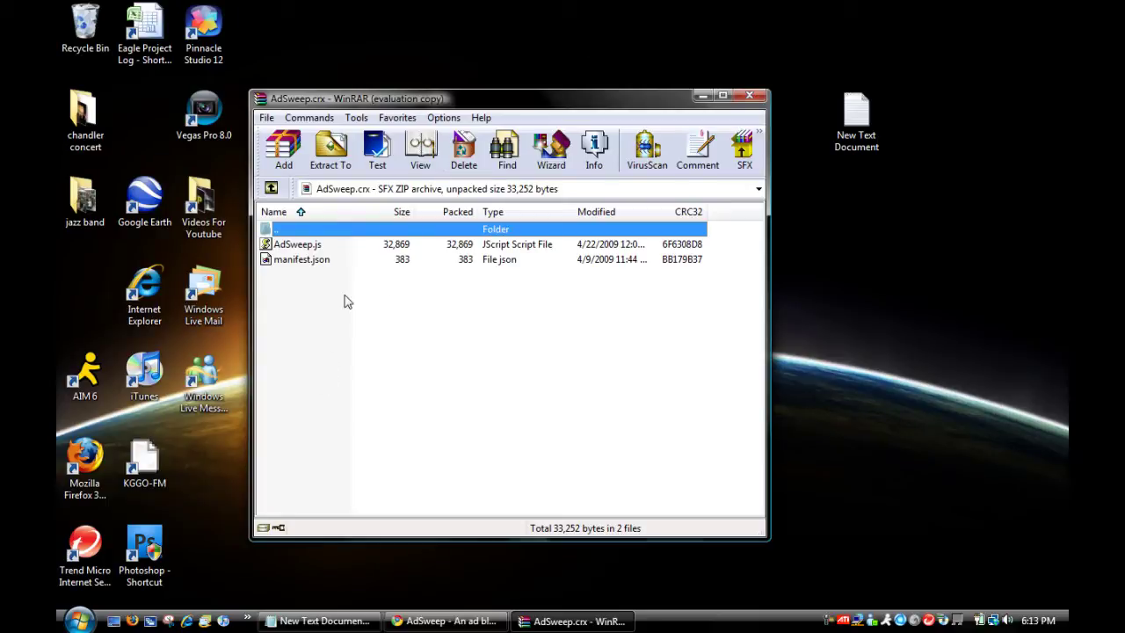
click(312, 246)
right_click(312, 246)
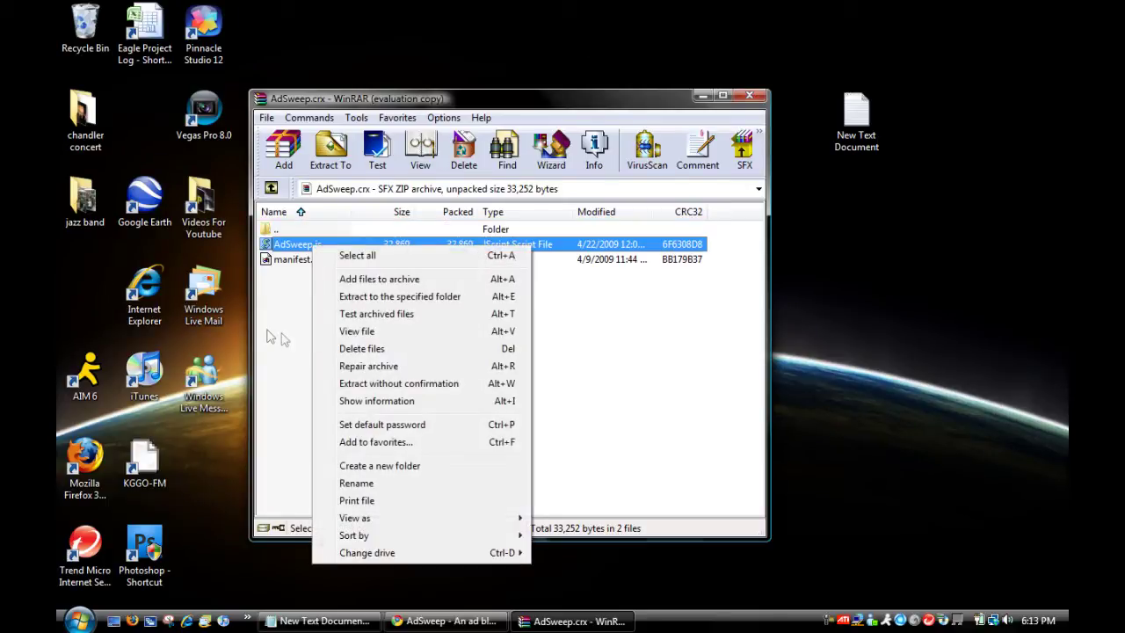
click(269, 331)
Step: Extract the archive to Desktop\AdSweep, close WinRAR, and move the folder to mid-desktop
click(330, 149)
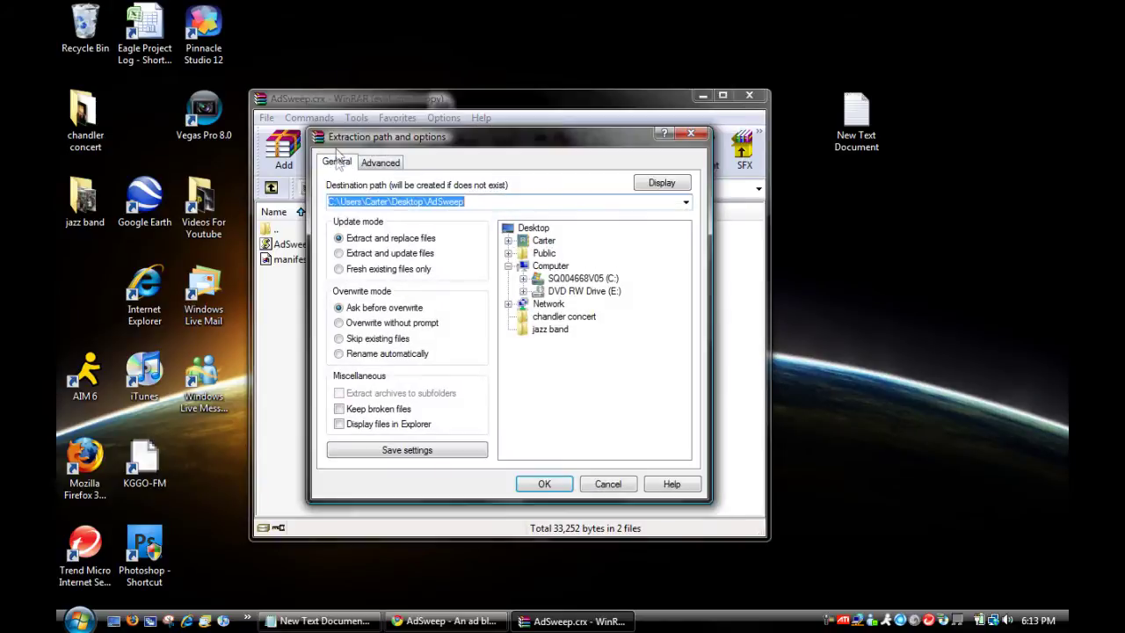
click(566, 486)
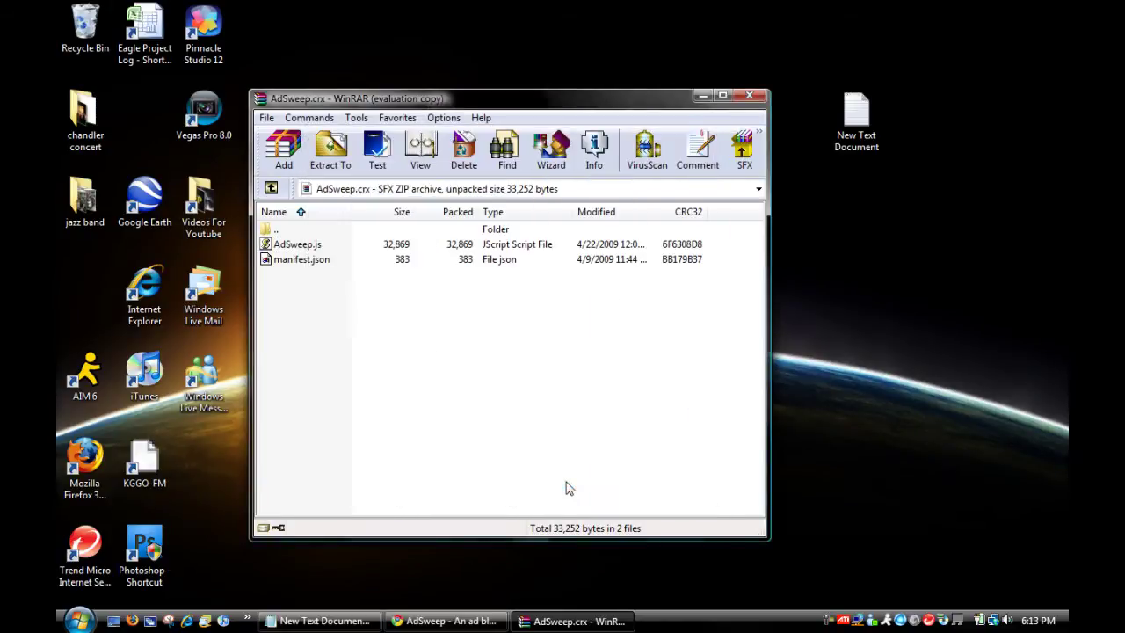
click(749, 95)
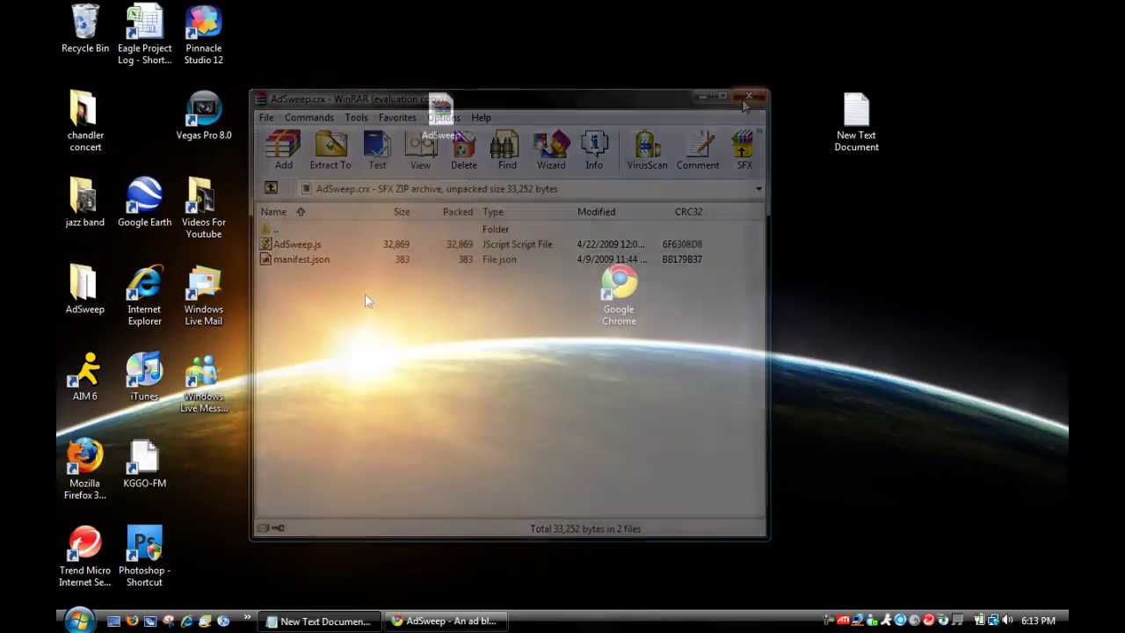
drag(74, 290, 372, 290)
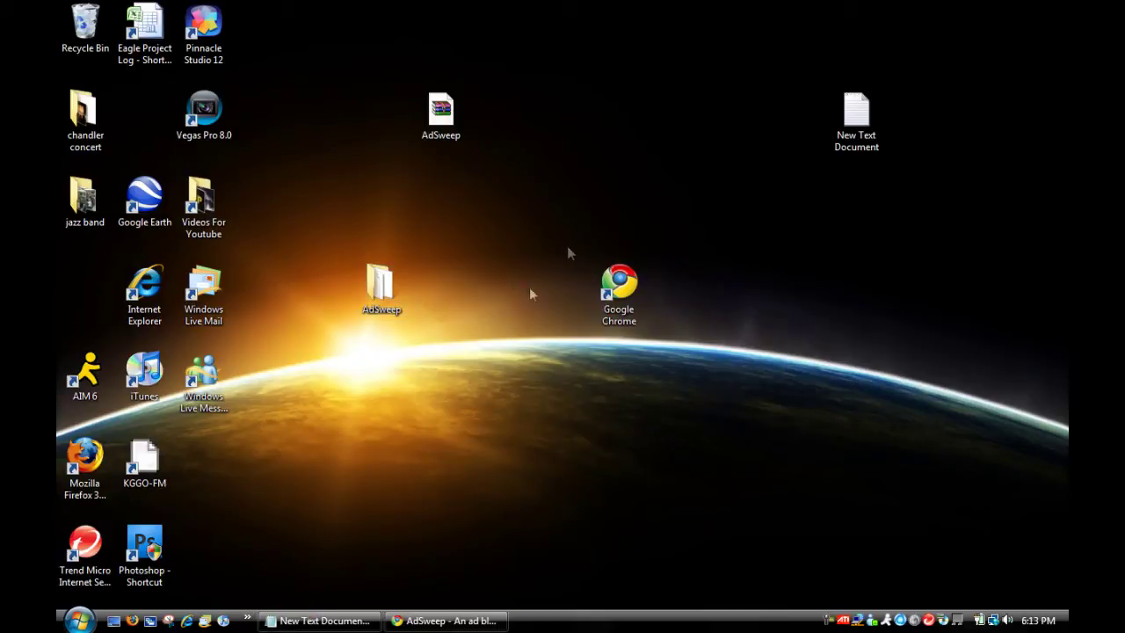
Step: In the AdSweep folder, rename the AdSweep script by adding '.user' to make AdSweep.user
double_click(380, 295)
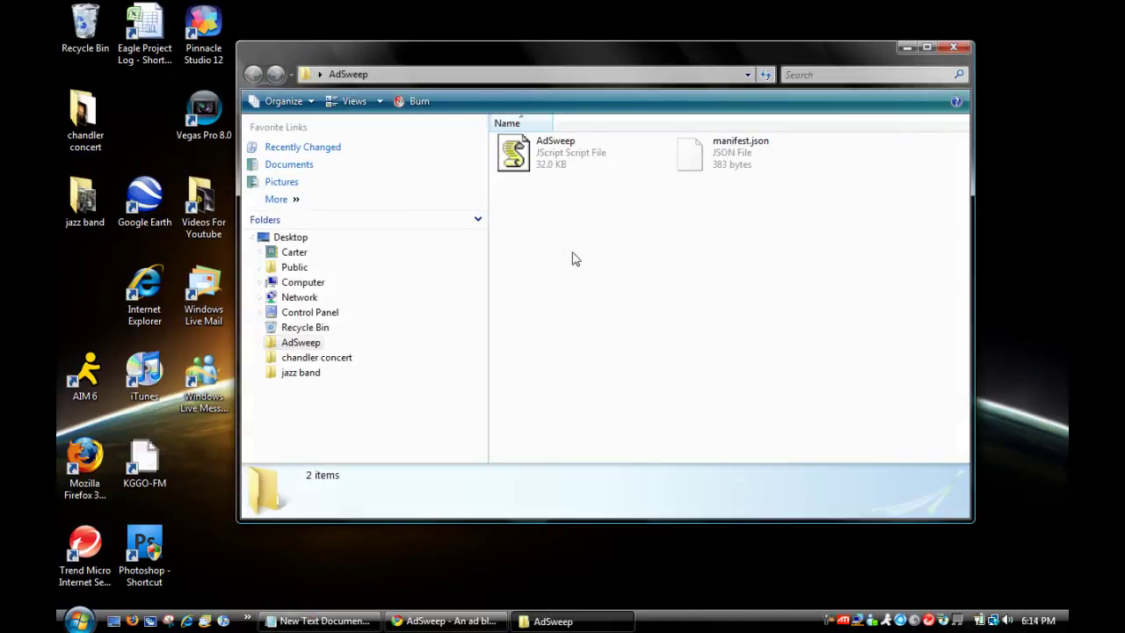
right_click(537, 159)
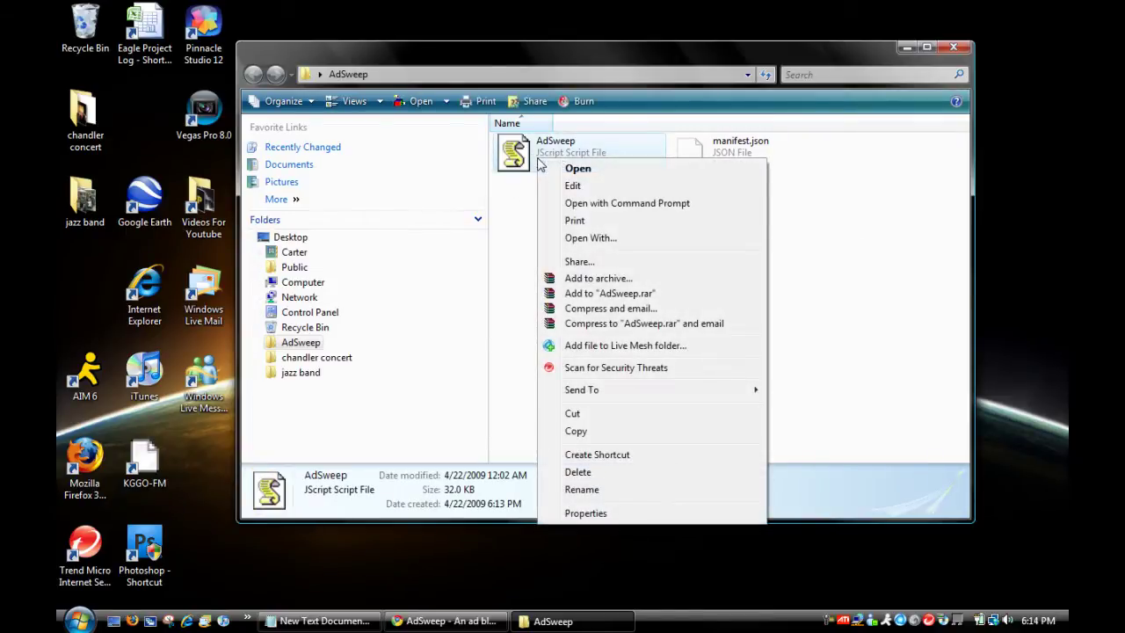
click(581, 490)
click(584, 152)
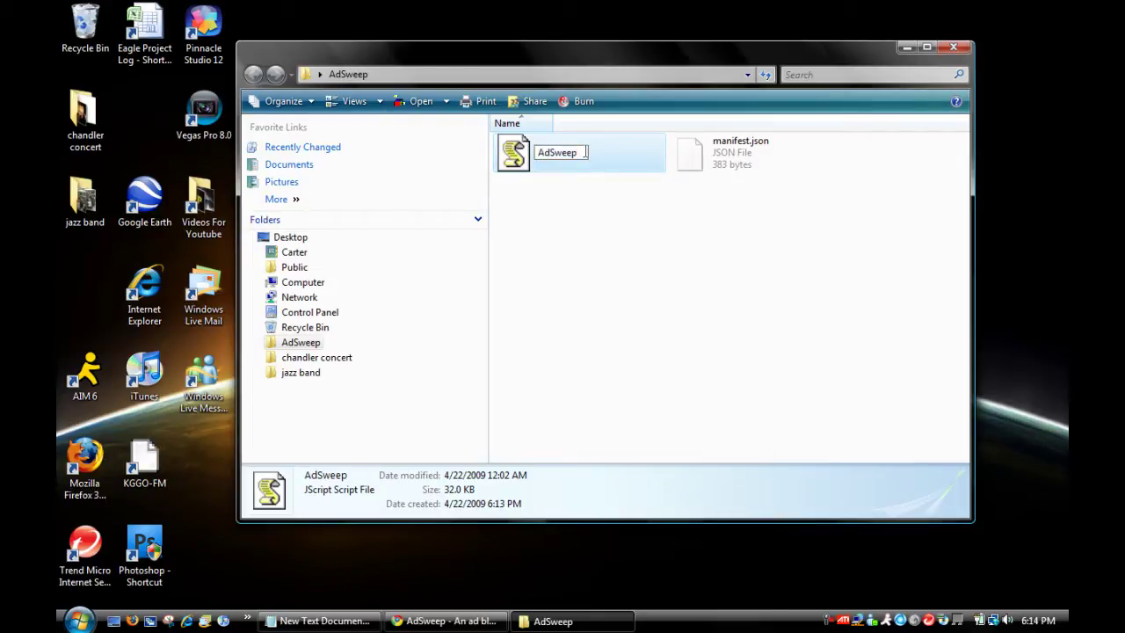
text(.user)
key(Return)
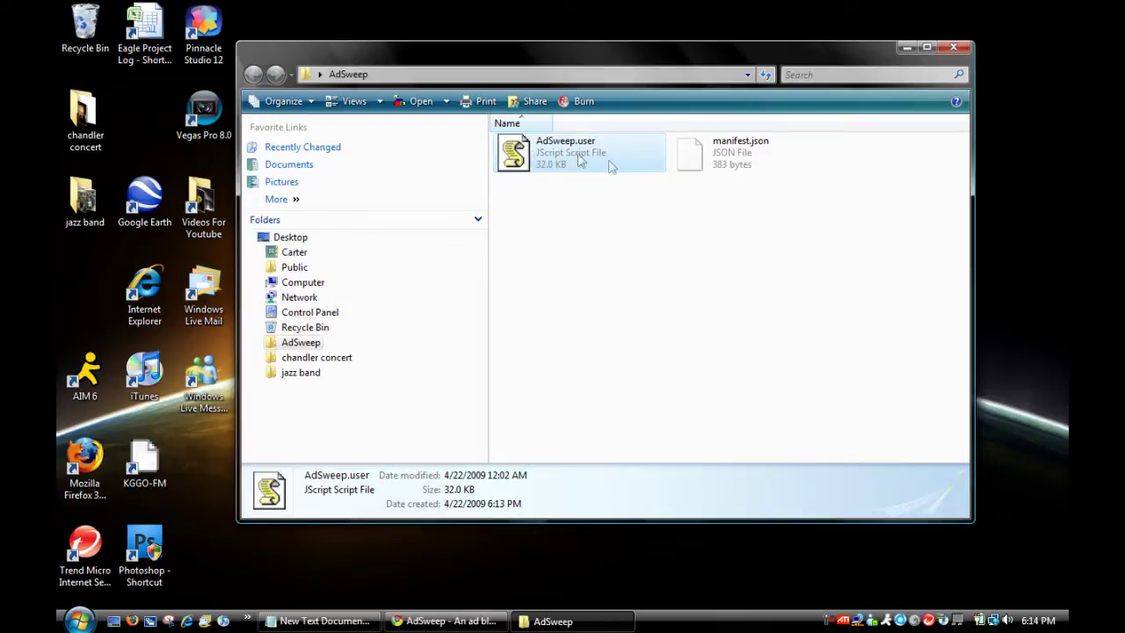
Step: Copy the Chrome User Data\Default path line from the Notepad notes
click(906, 48)
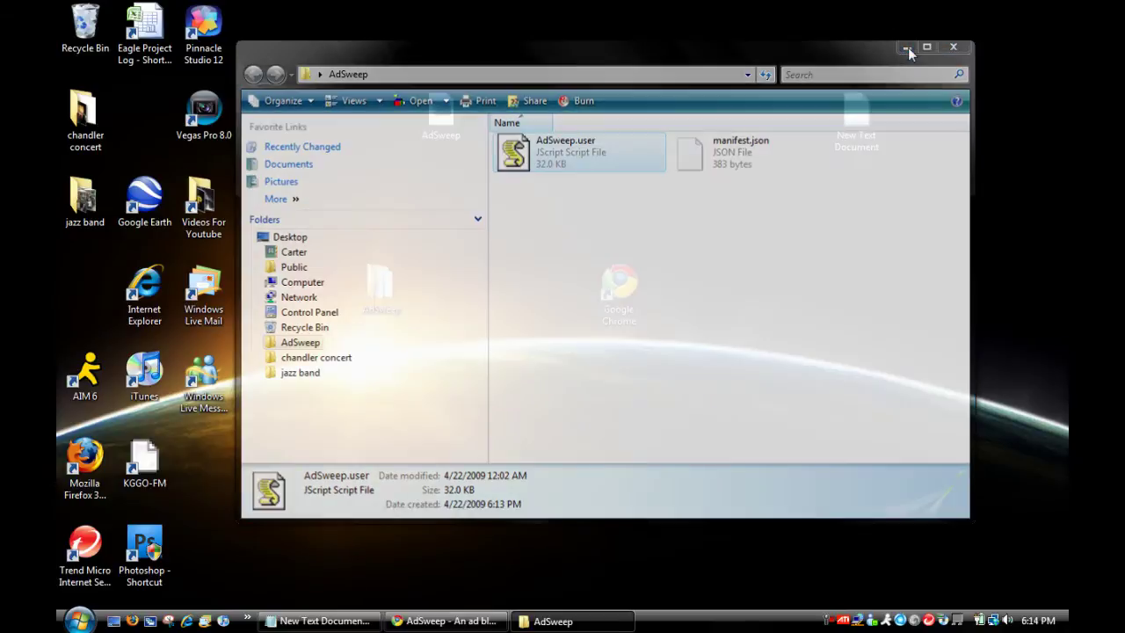
click(321, 620)
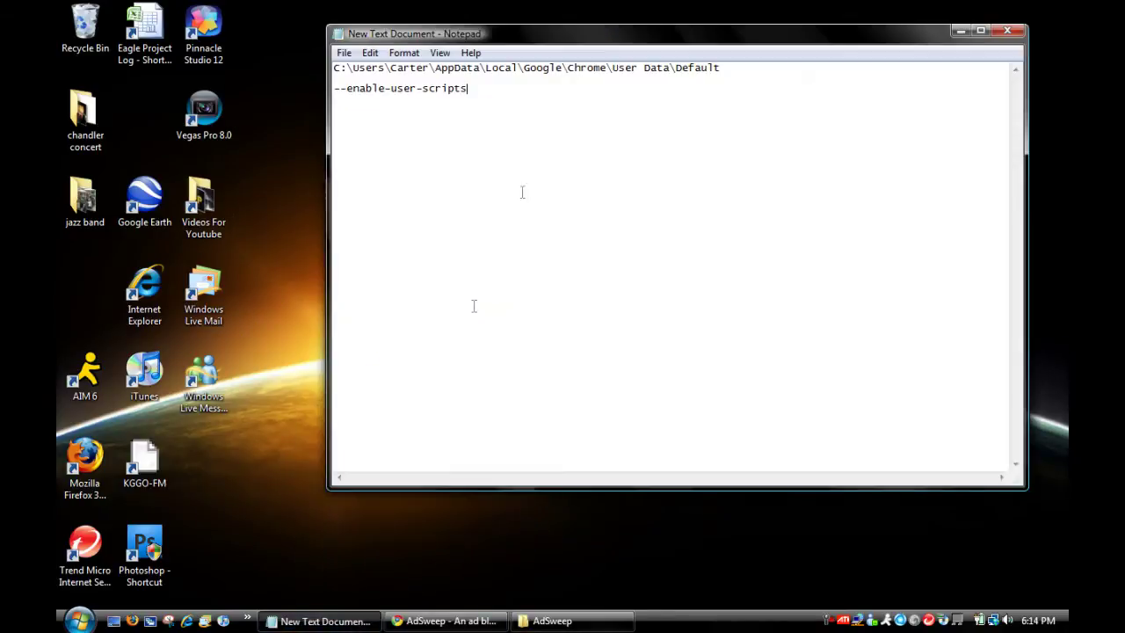
drag(731, 70, 334, 68)
key(ctrl+c)
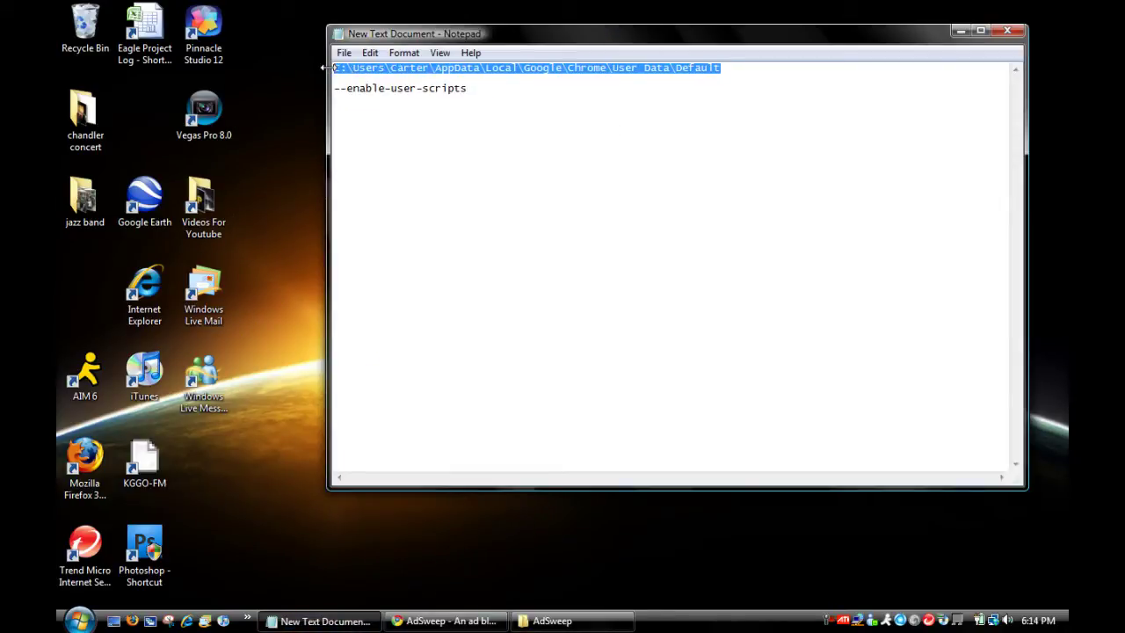
click(960, 31)
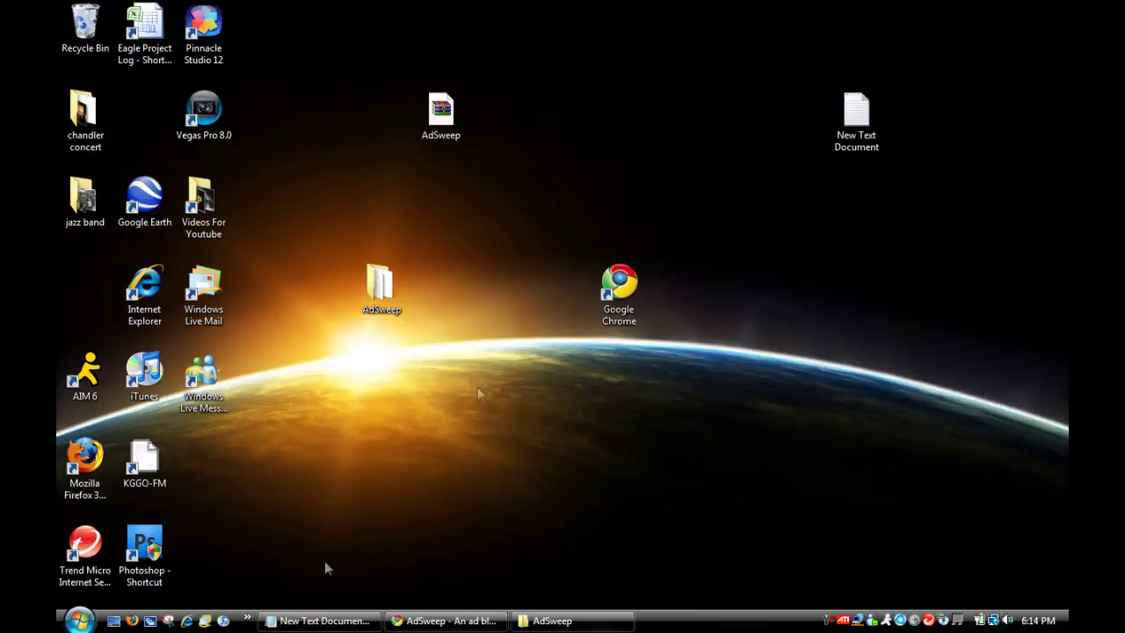
Step: Open the Downloads folder in a new Explorer window from the Start menu
click(553, 621)
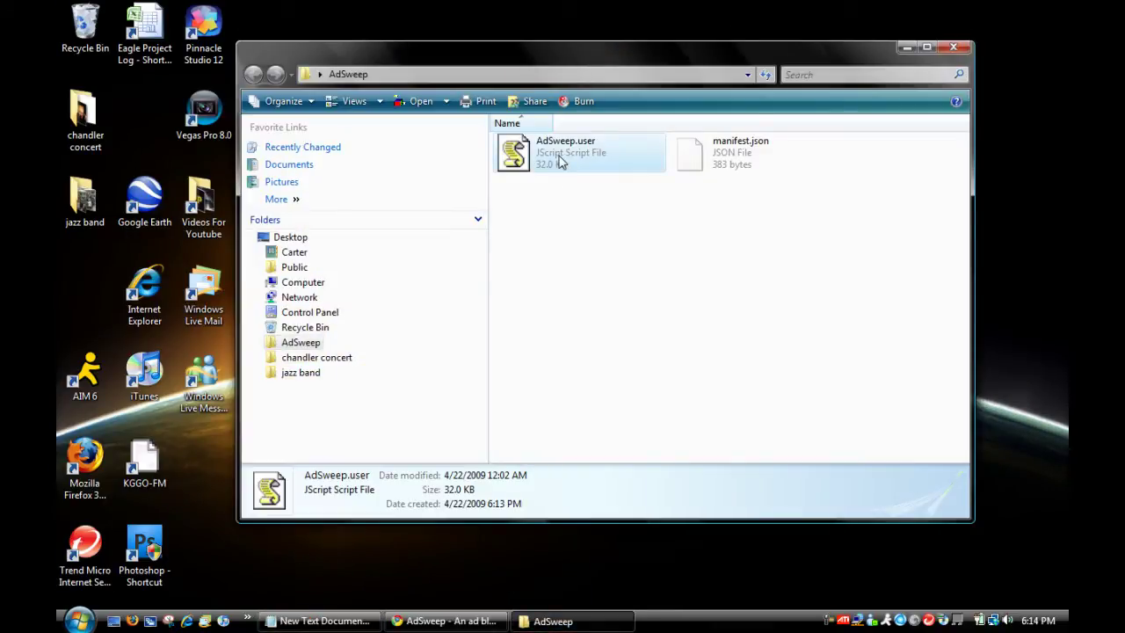
drag(560, 161, 558, 154)
click(573, 362)
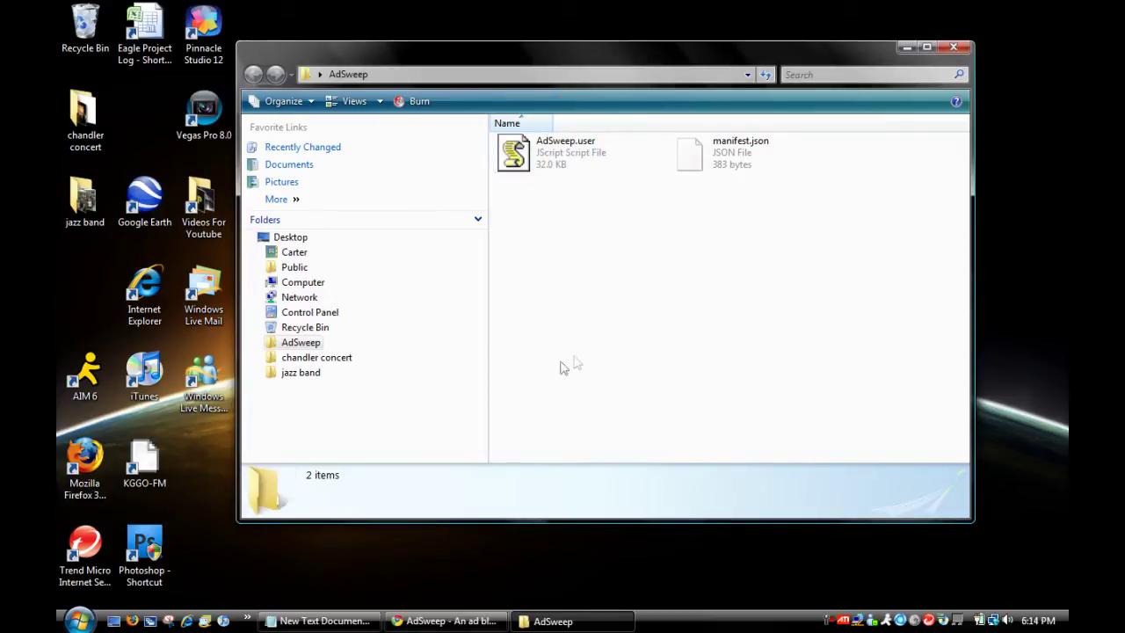
click(79, 621)
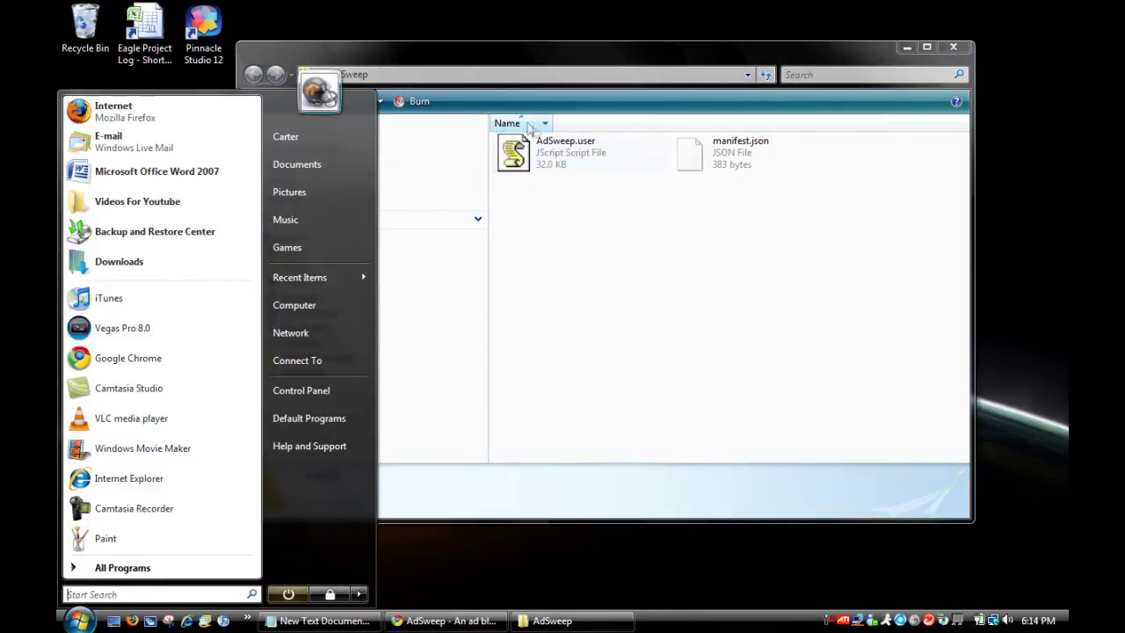
click(211, 260)
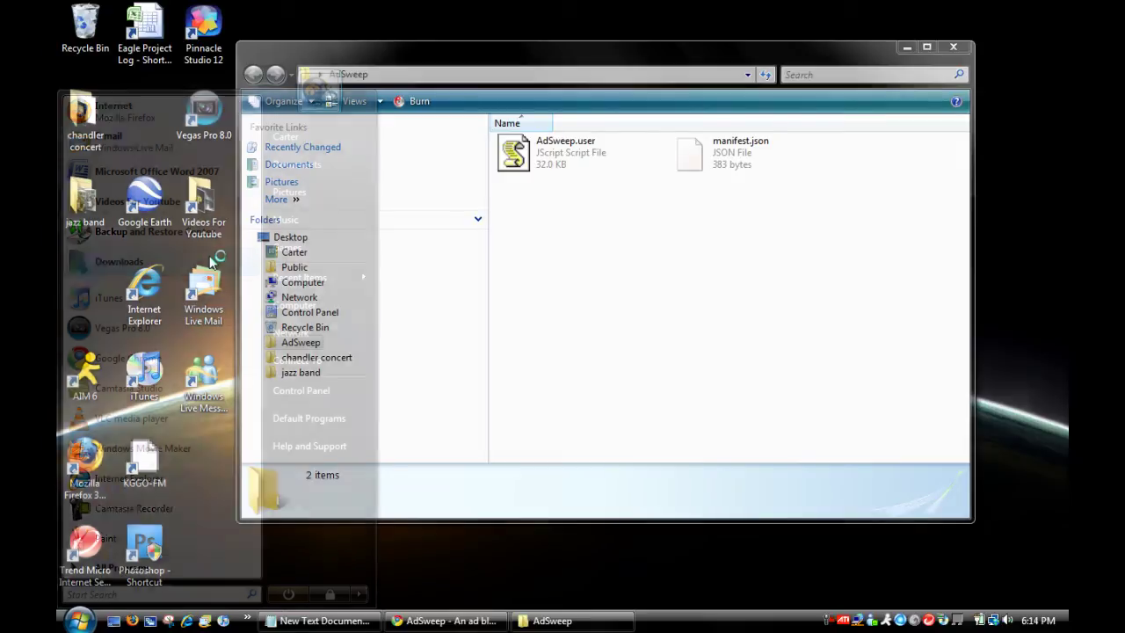
Step: Navigate to the pasted Chrome User Data\Default path and open its User Scripts folder
click(557, 50)
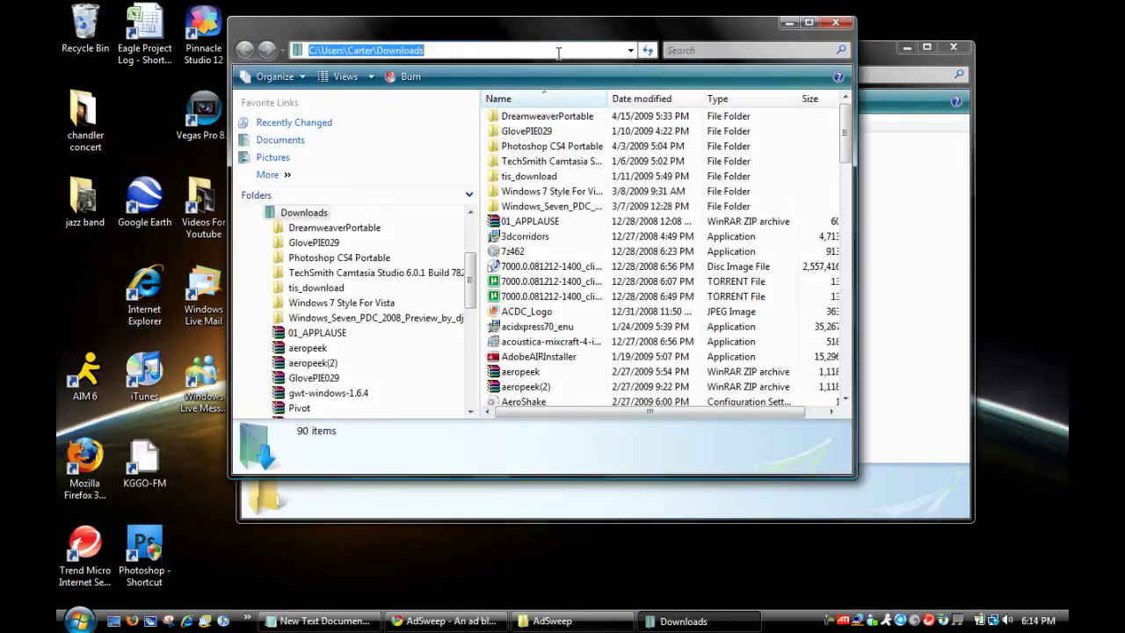
key(ctrl+v)
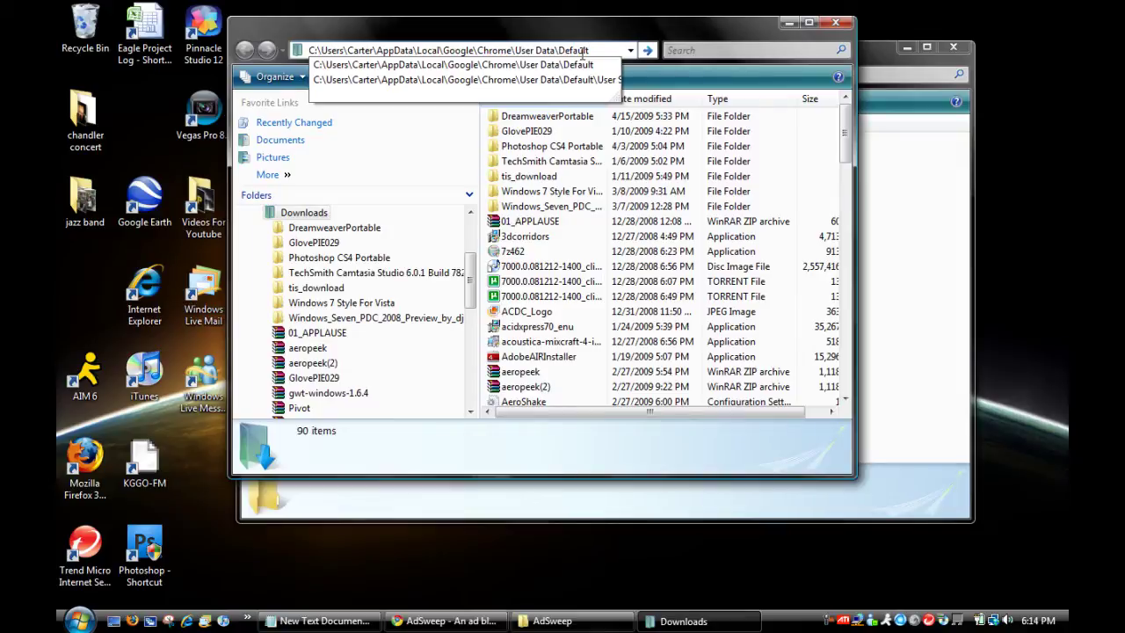
key(Return)
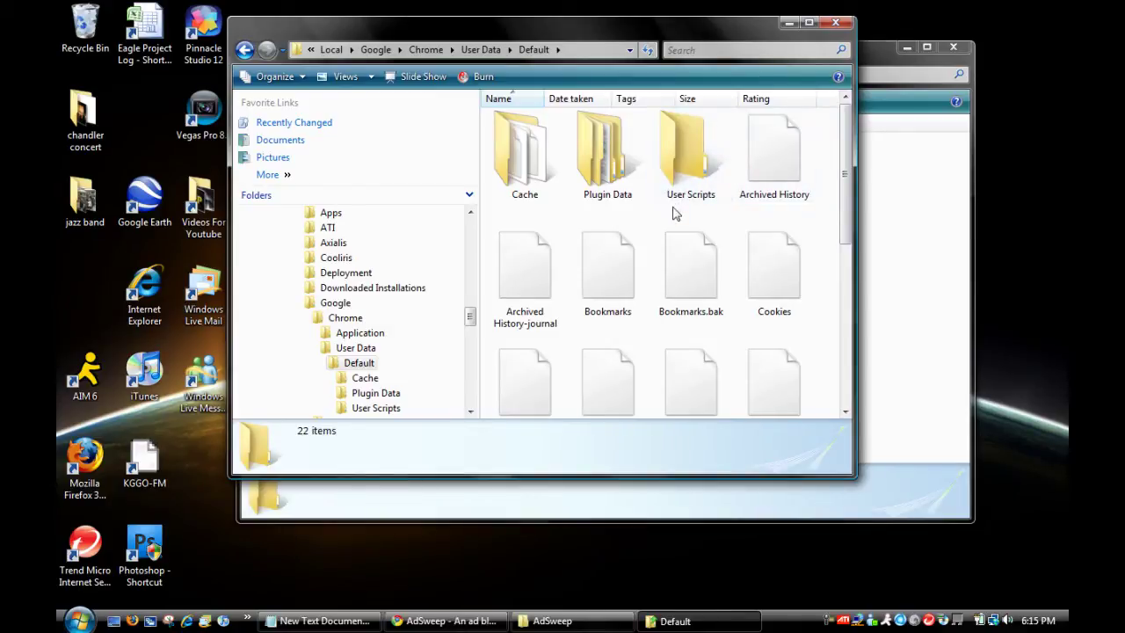
double_click(689, 167)
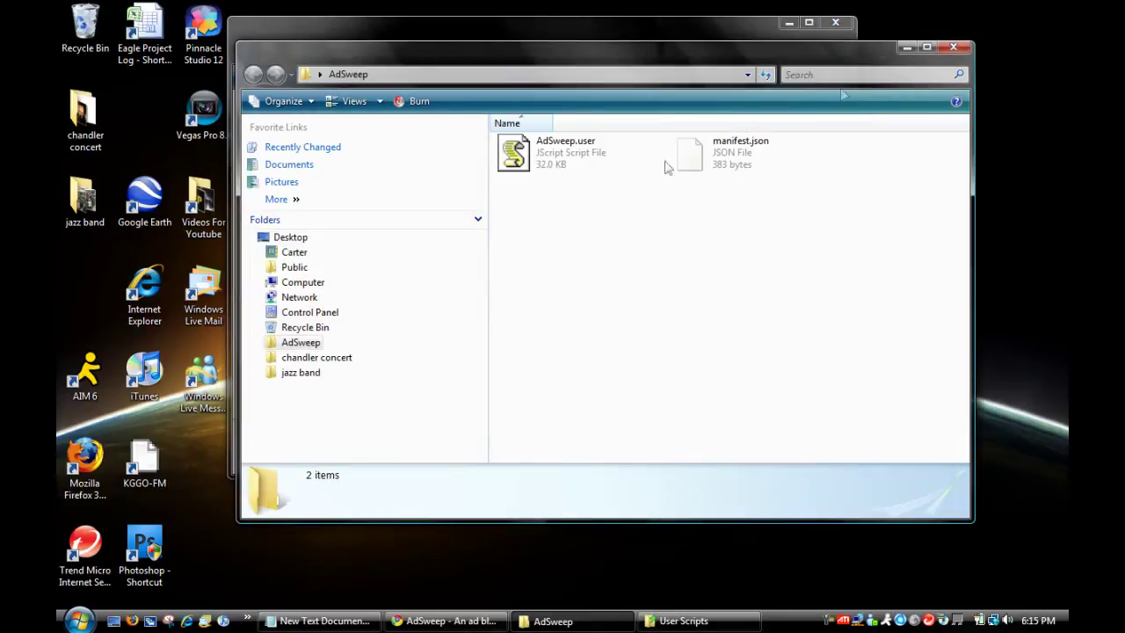
Step: Try running AdSweep.user, then dismiss the resulting script error
right_click(532, 157)
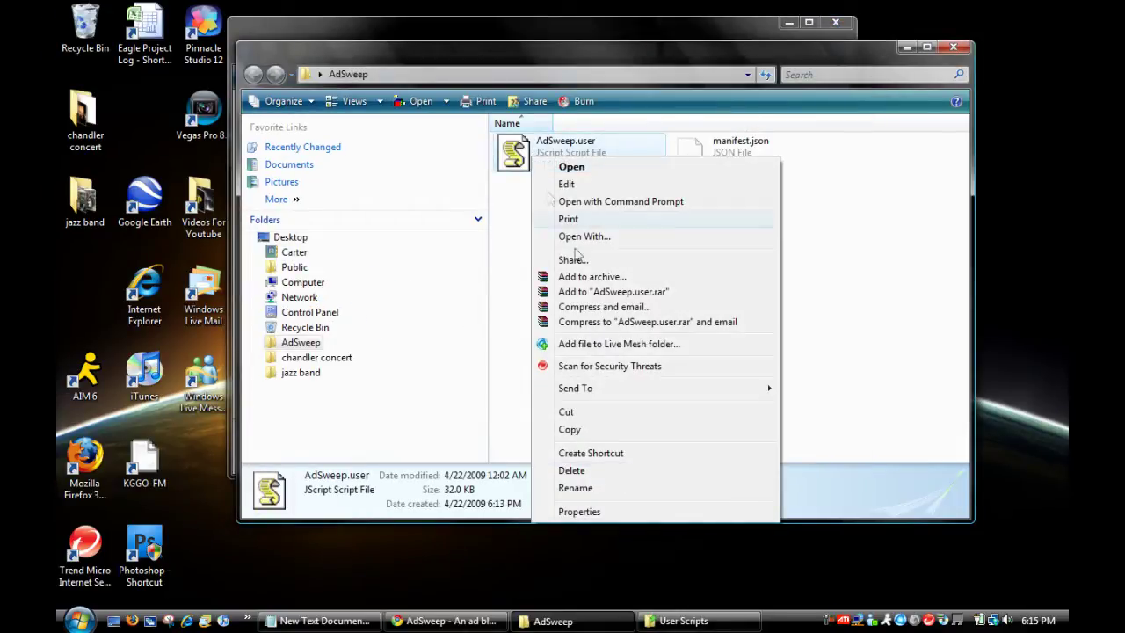
click(617, 173)
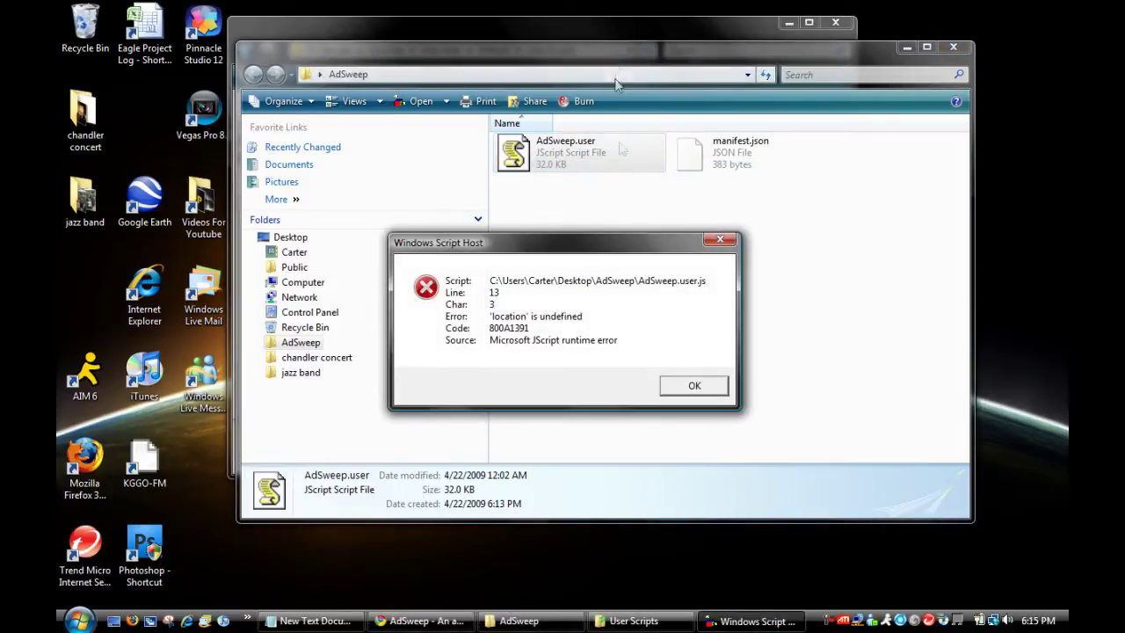
click(690, 395)
click(622, 293)
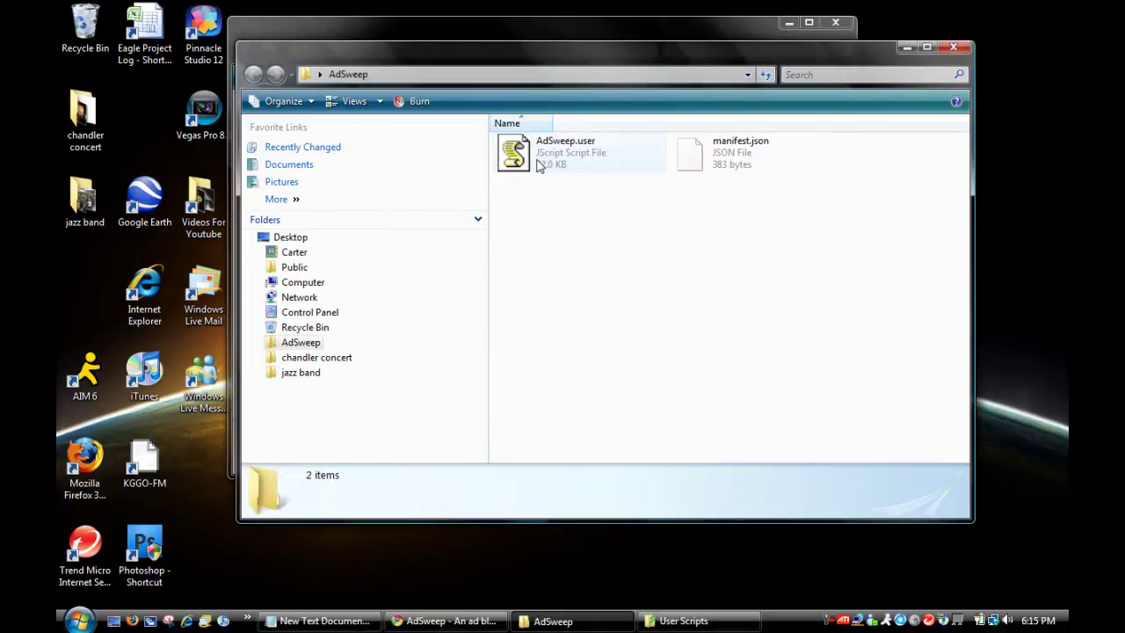
Step: Copy AdSweep.user into User Scripts and close the AdSweep folder window
right_click(540, 167)
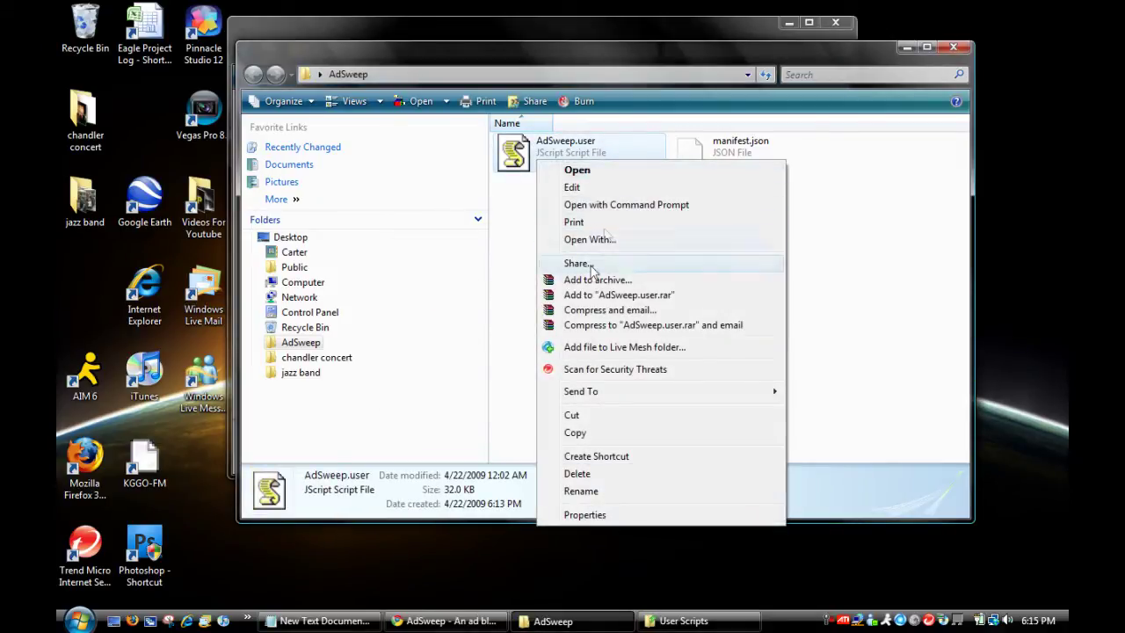
click(653, 433)
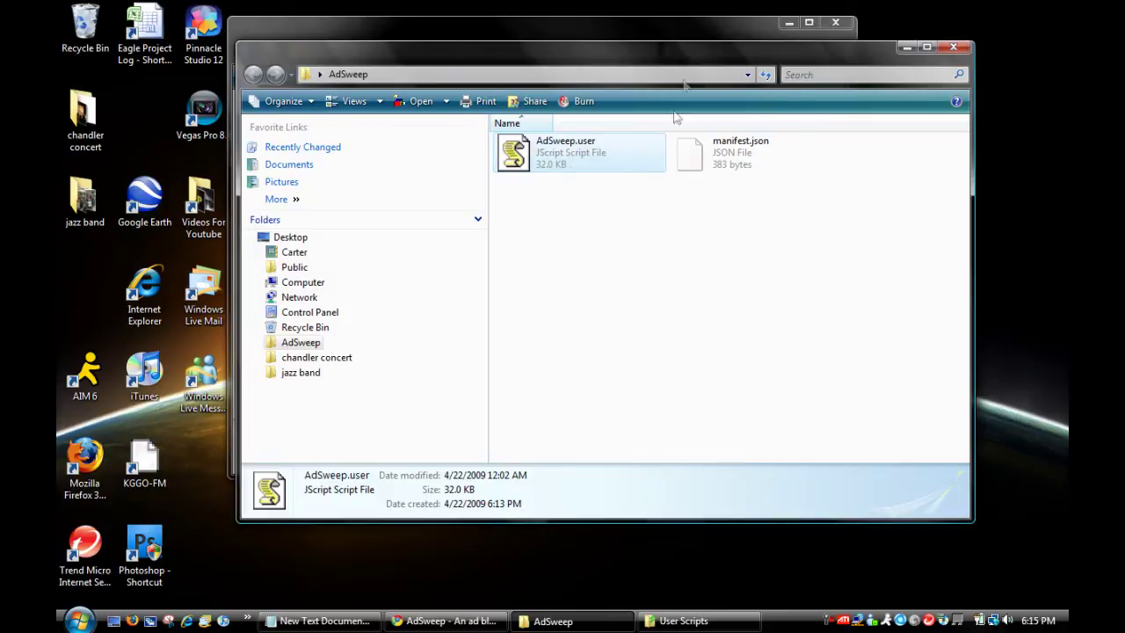
click(685, 31)
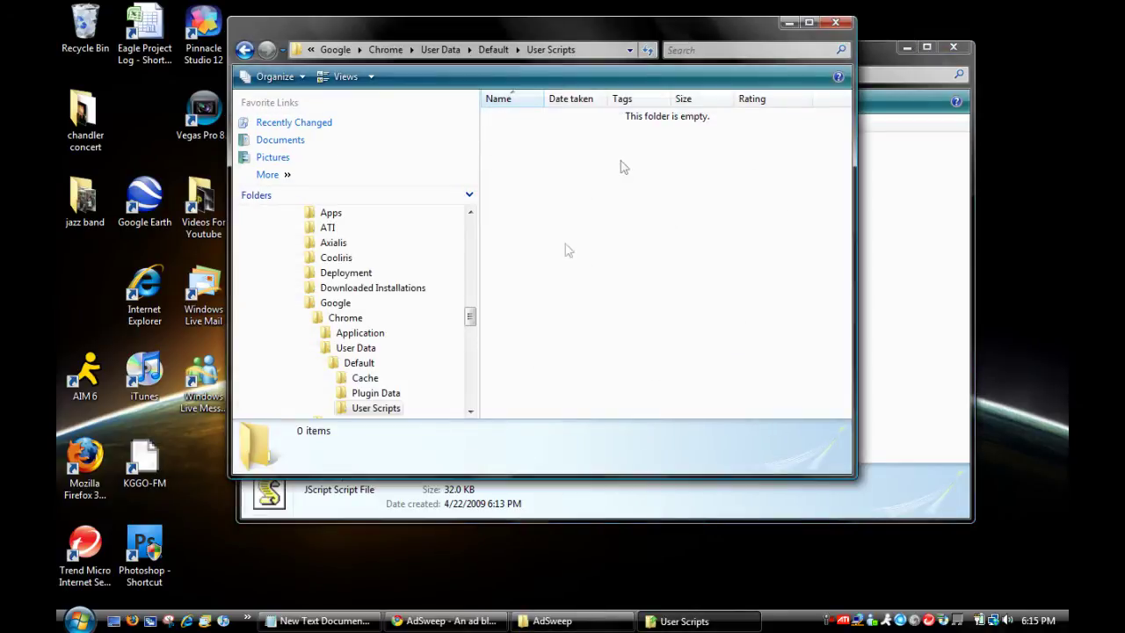
right_click(564, 264)
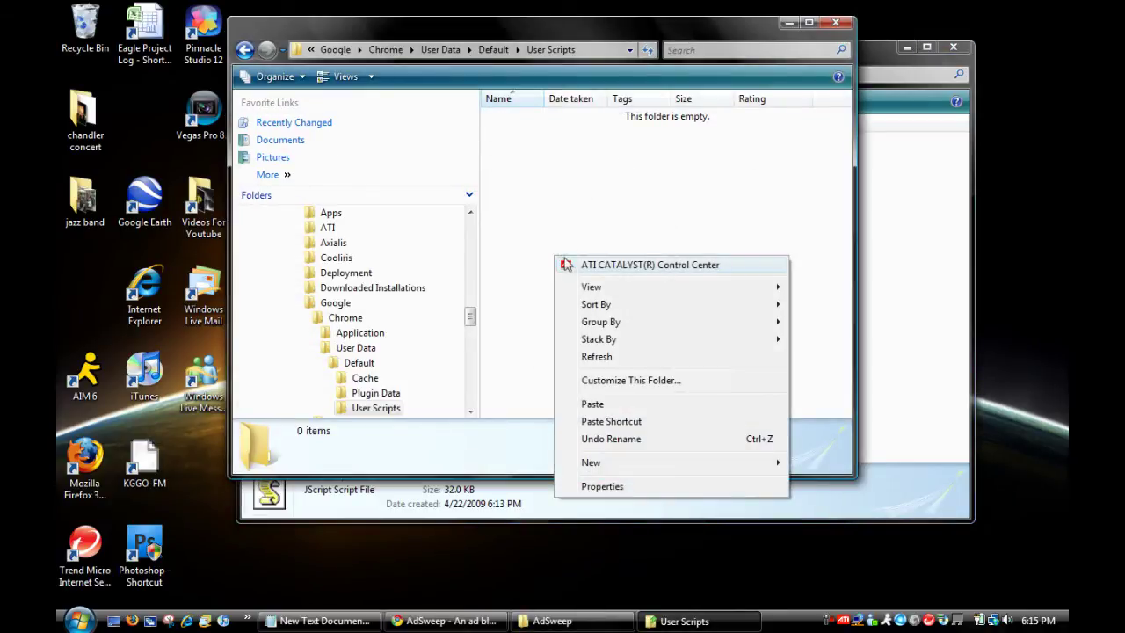
click(619, 405)
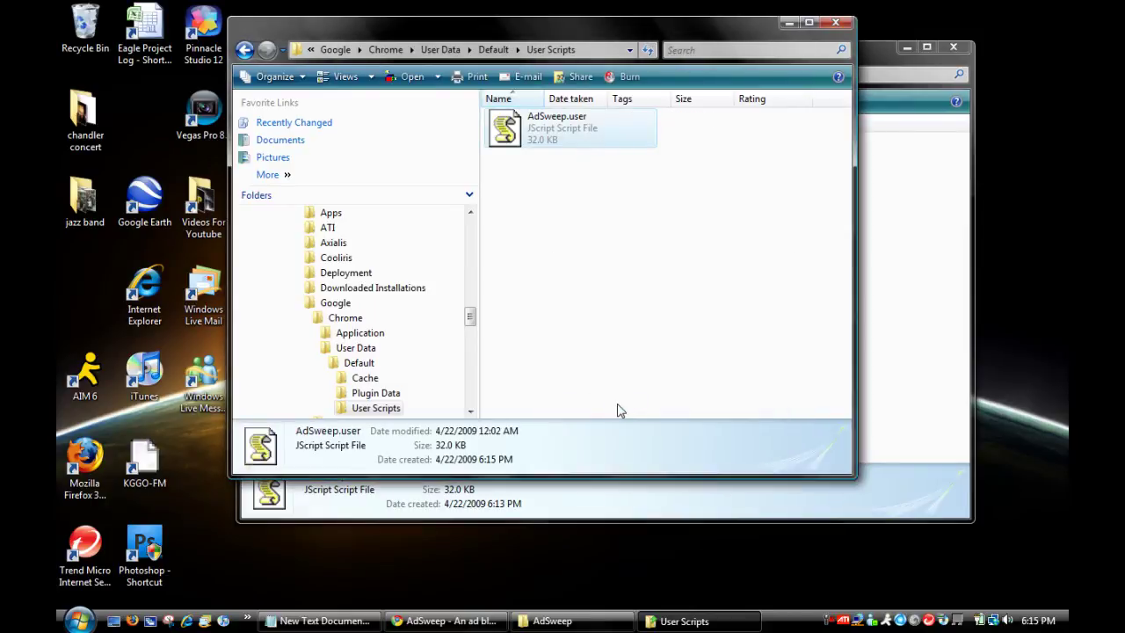
click(911, 61)
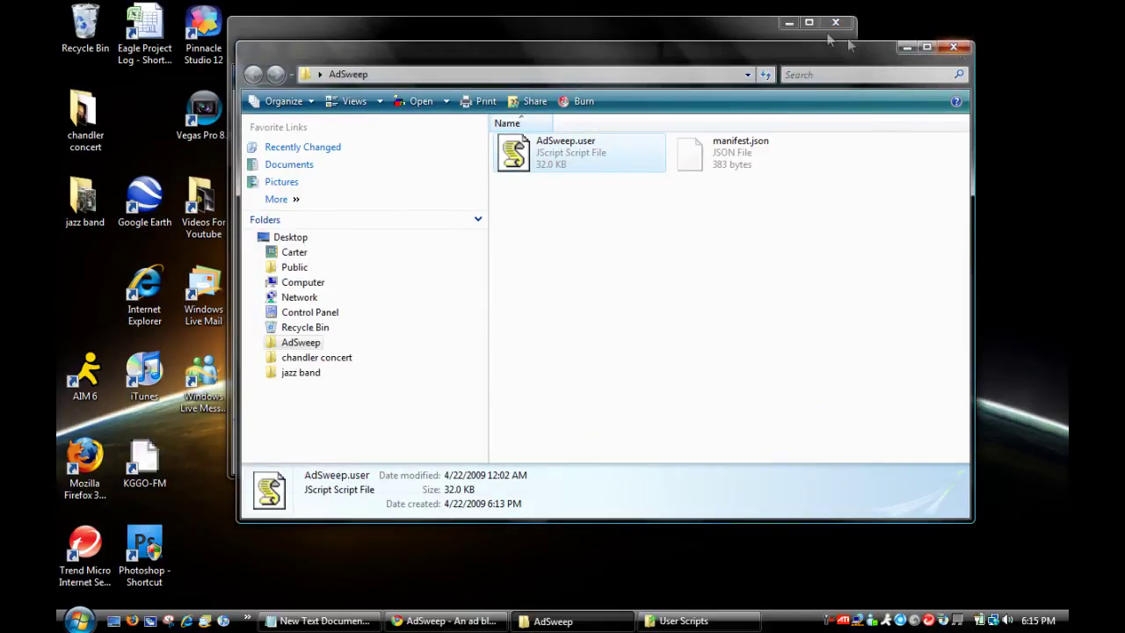
click(953, 47)
Step: Close the User Scripts window and the Chrome browser
click(833, 25)
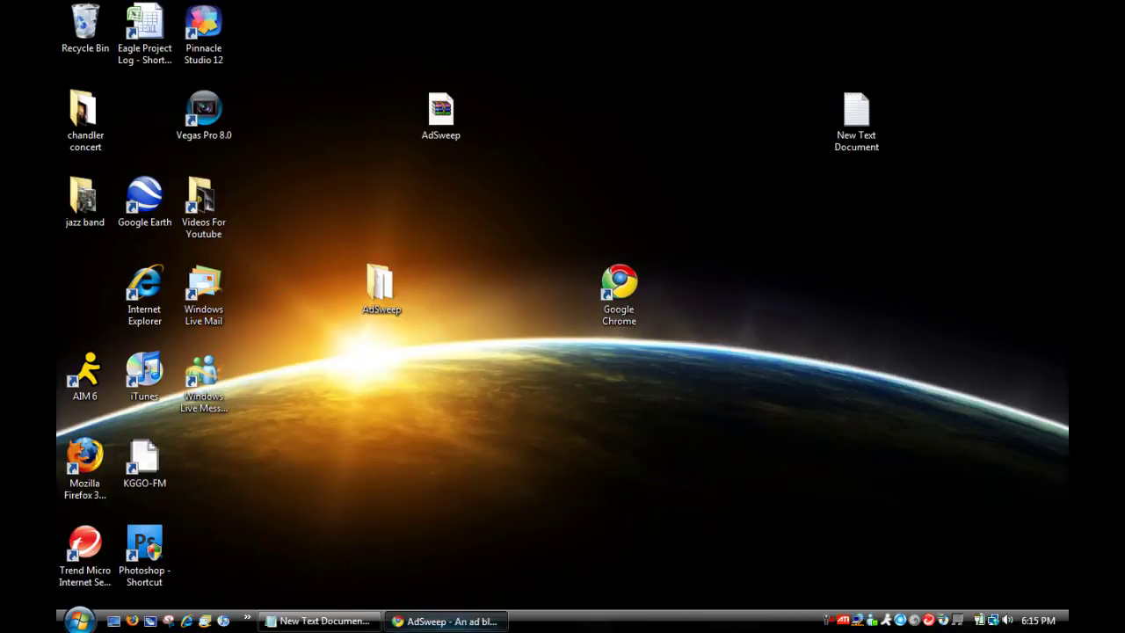
click(446, 620)
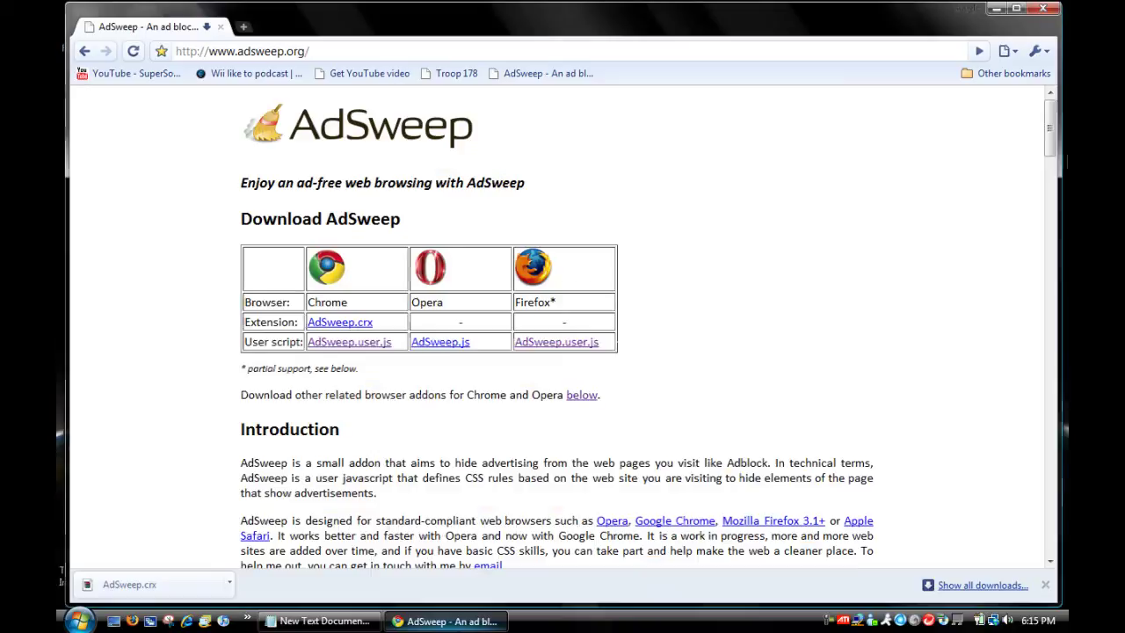
click(1044, 8)
right_click(751, 274)
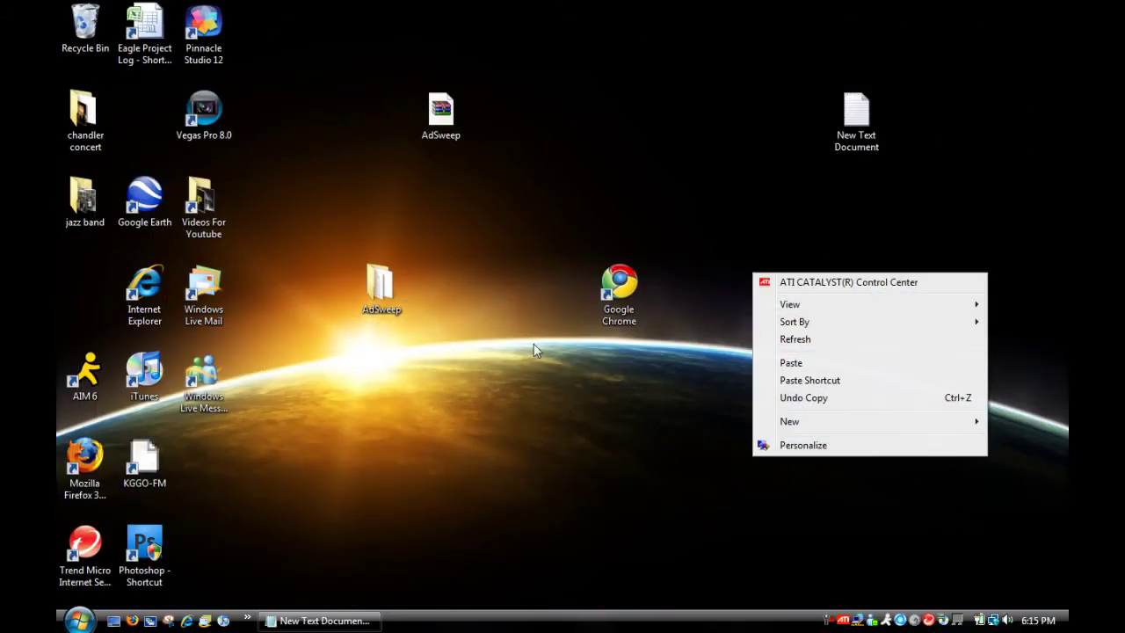
click(567, 270)
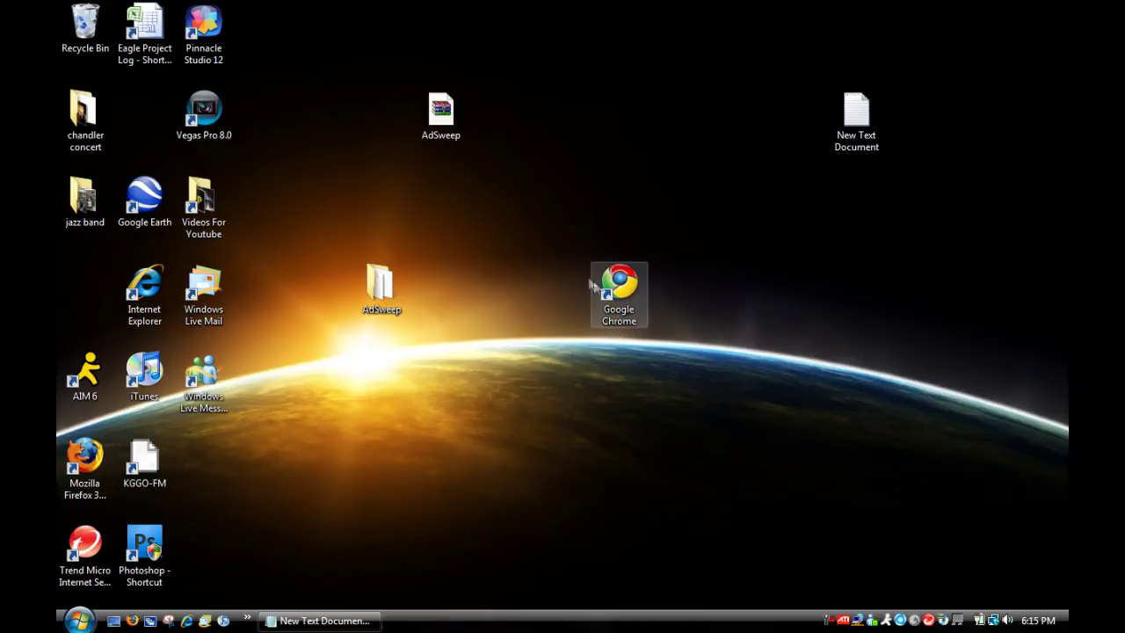
Step: Open the Properties of the Google Chrome desktop shortcut
right_click(596, 283)
click(498, 298)
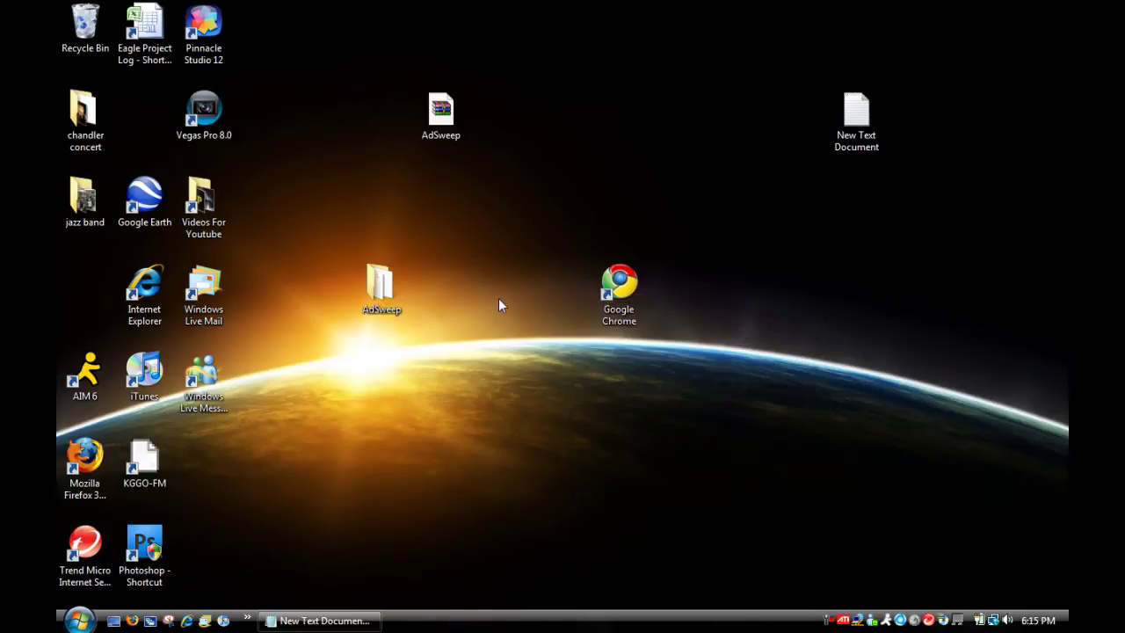
right_click(622, 303)
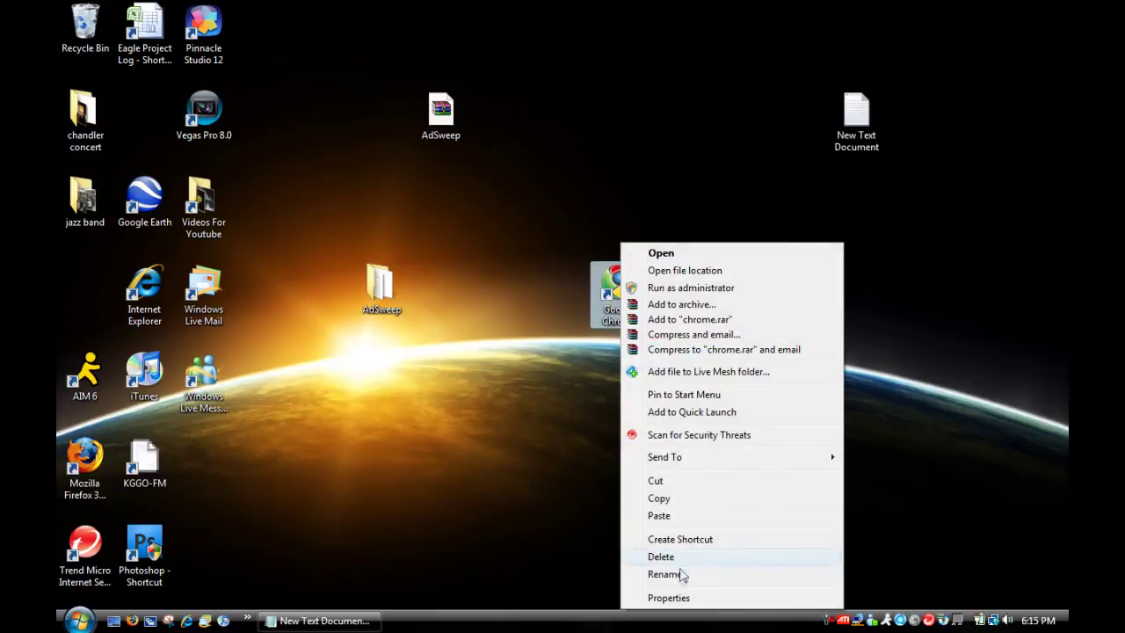
click(675, 598)
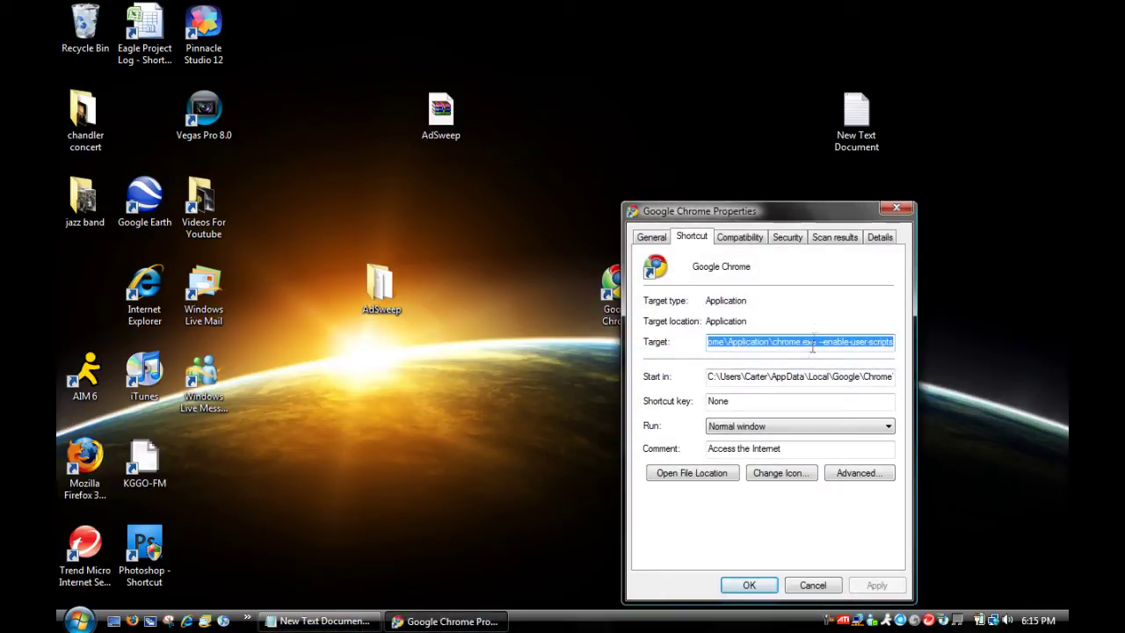
Step: Set the shortcut Target to end with --enable-user-scripts and confirm with OK
drag(817, 342, 953, 353)
key(BackSpace)
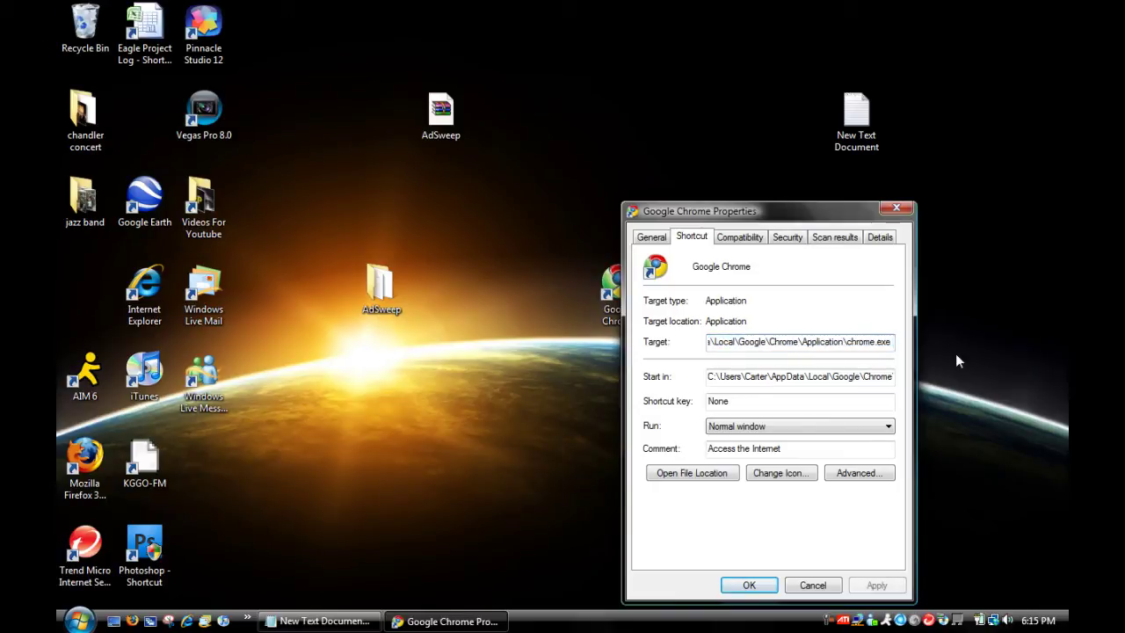
key(BackSpace)
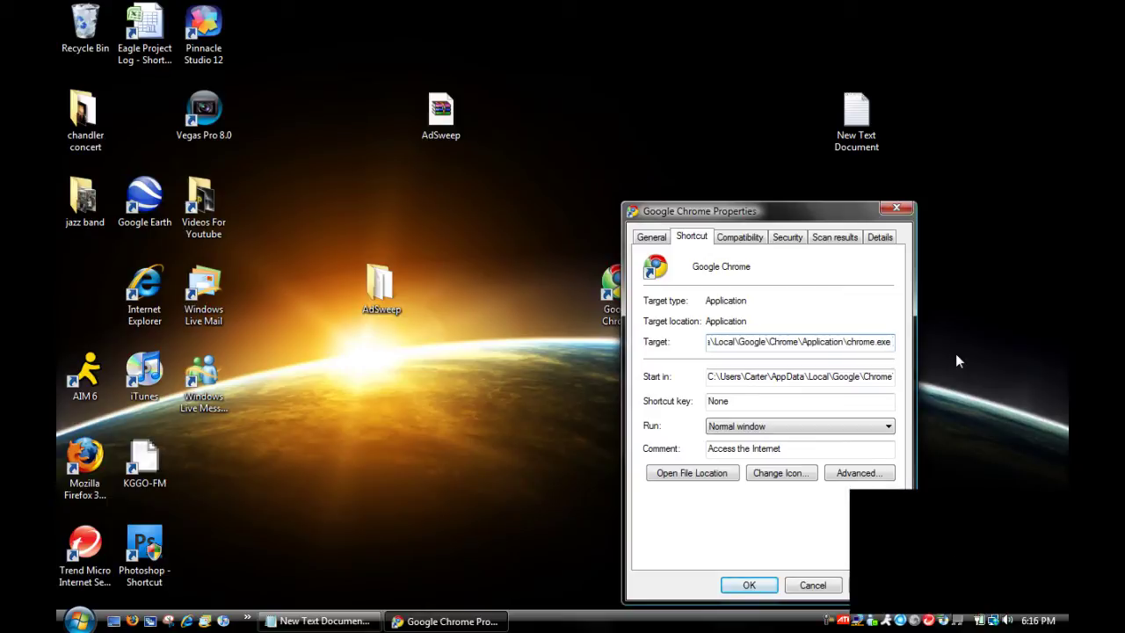
text(--)
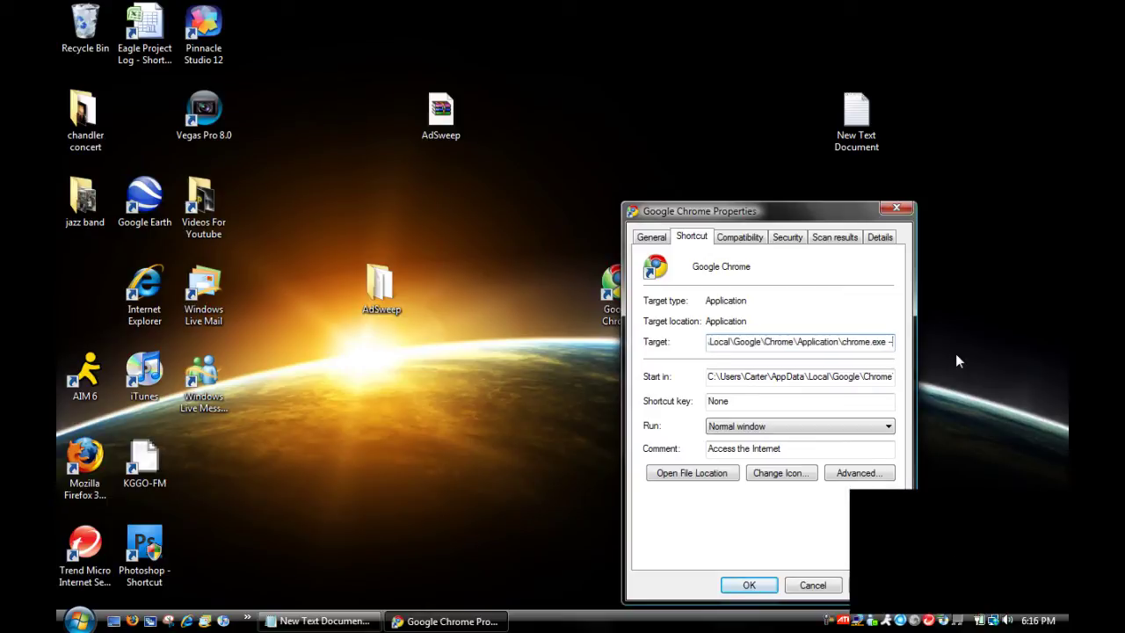
text(e)
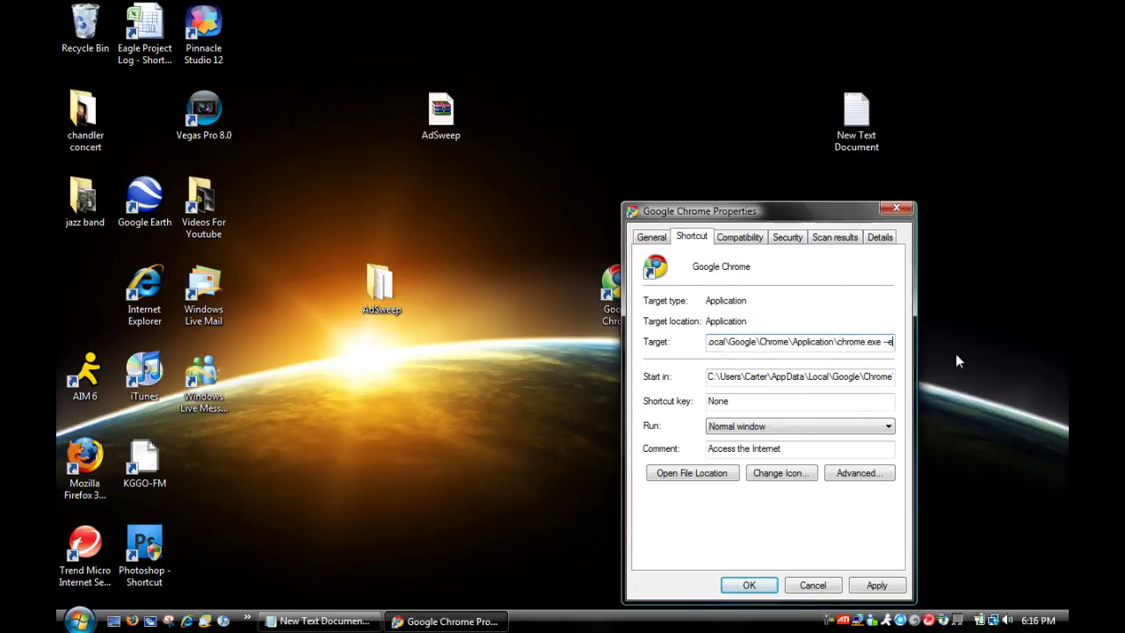
text(nable)
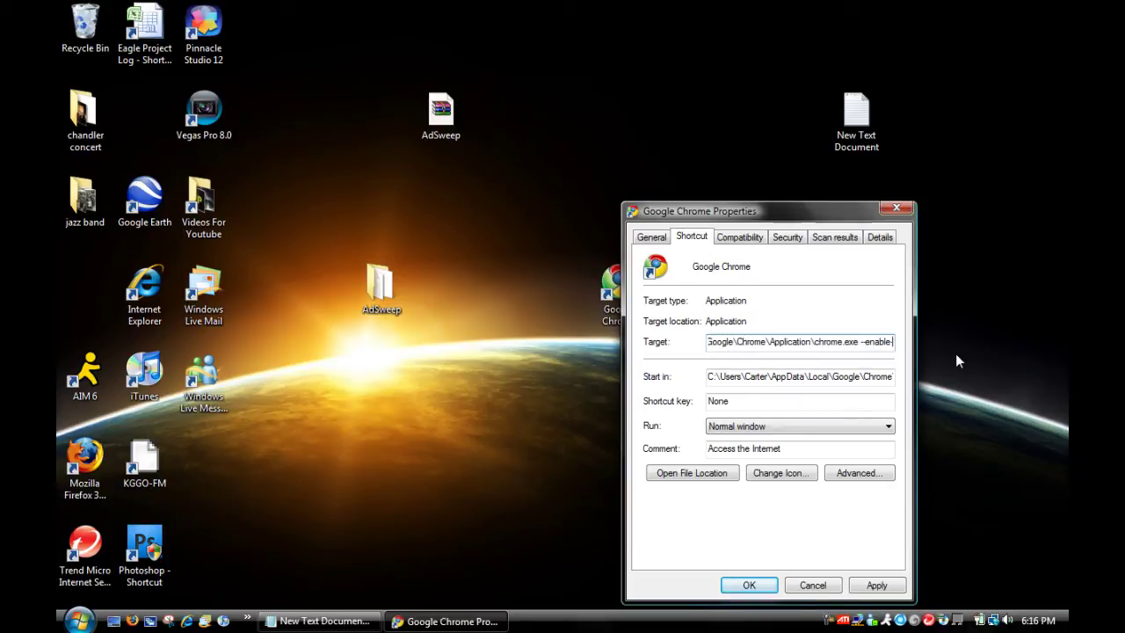
text(-user)
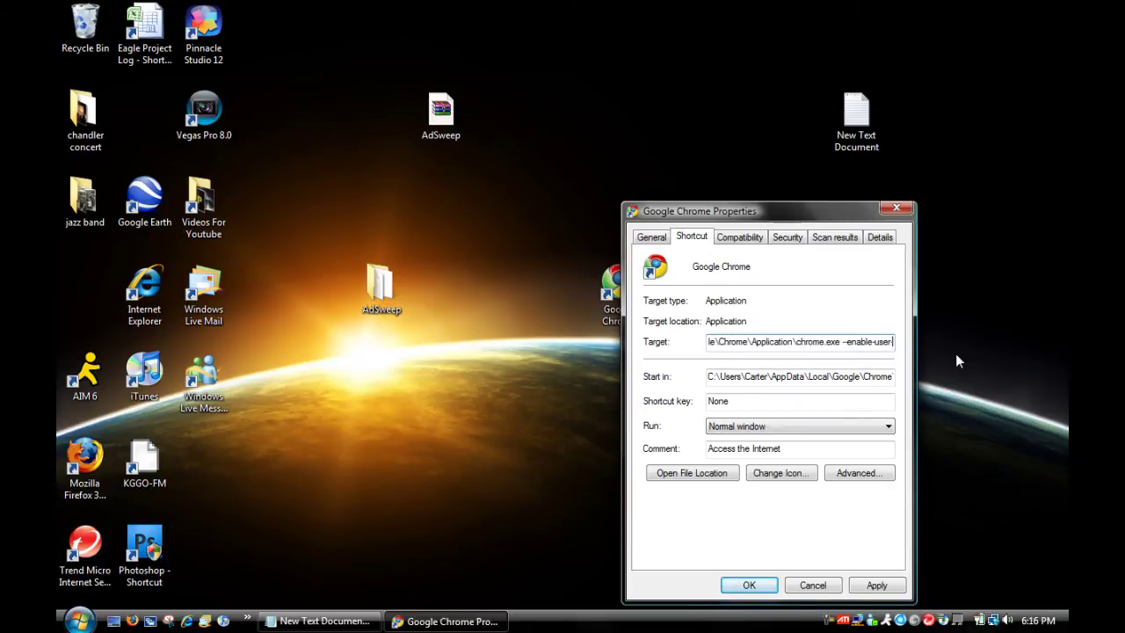
text(-sc)
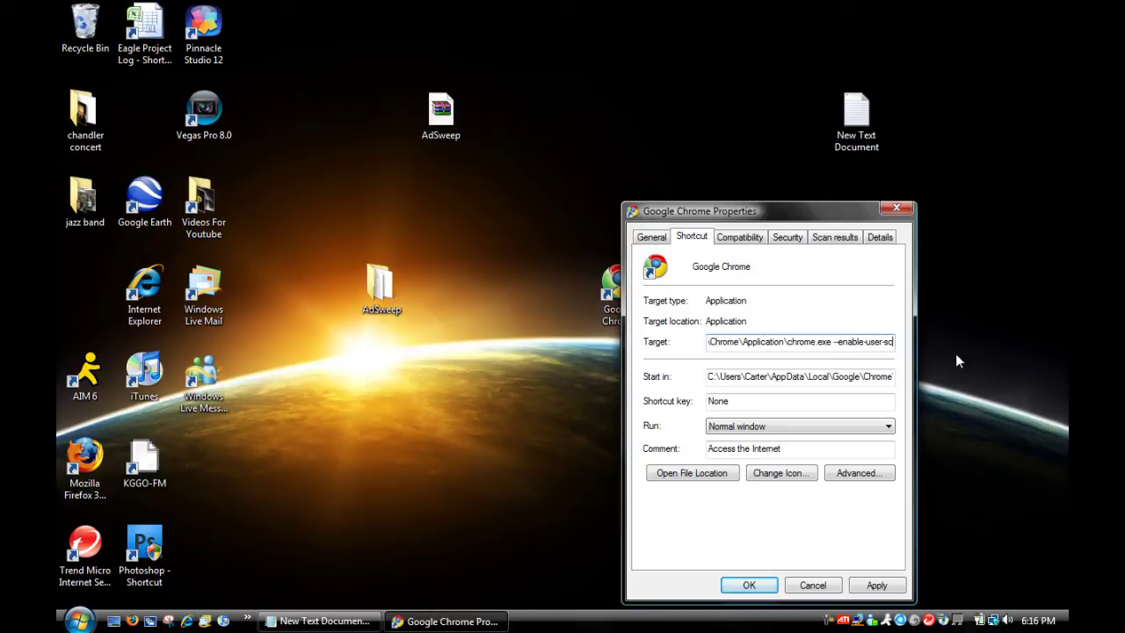
text(ripts)
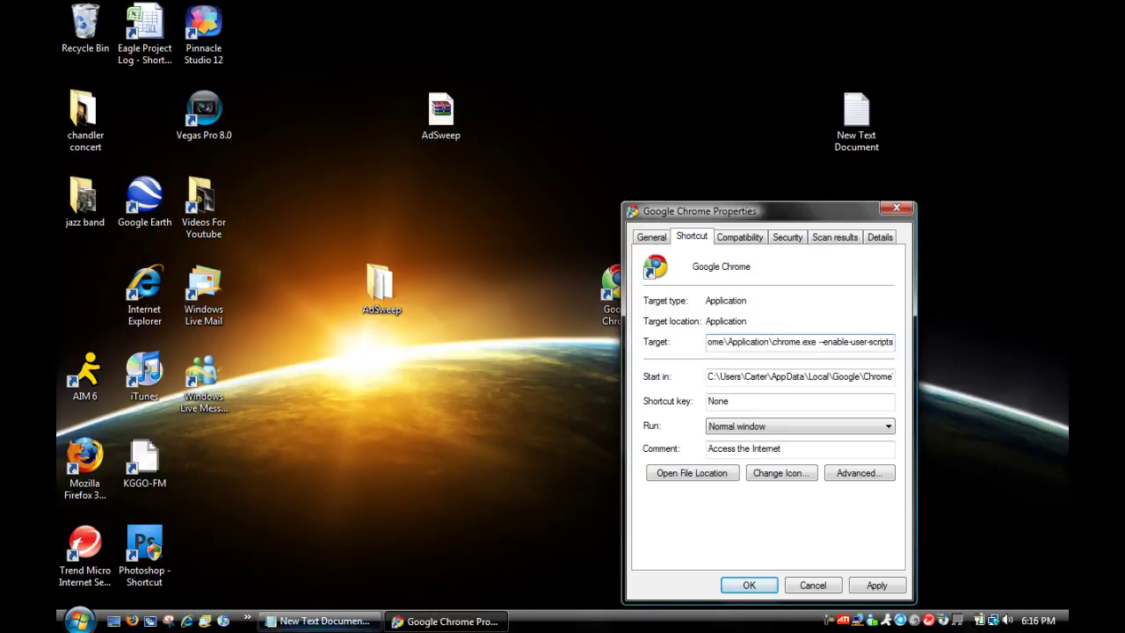
click(324, 620)
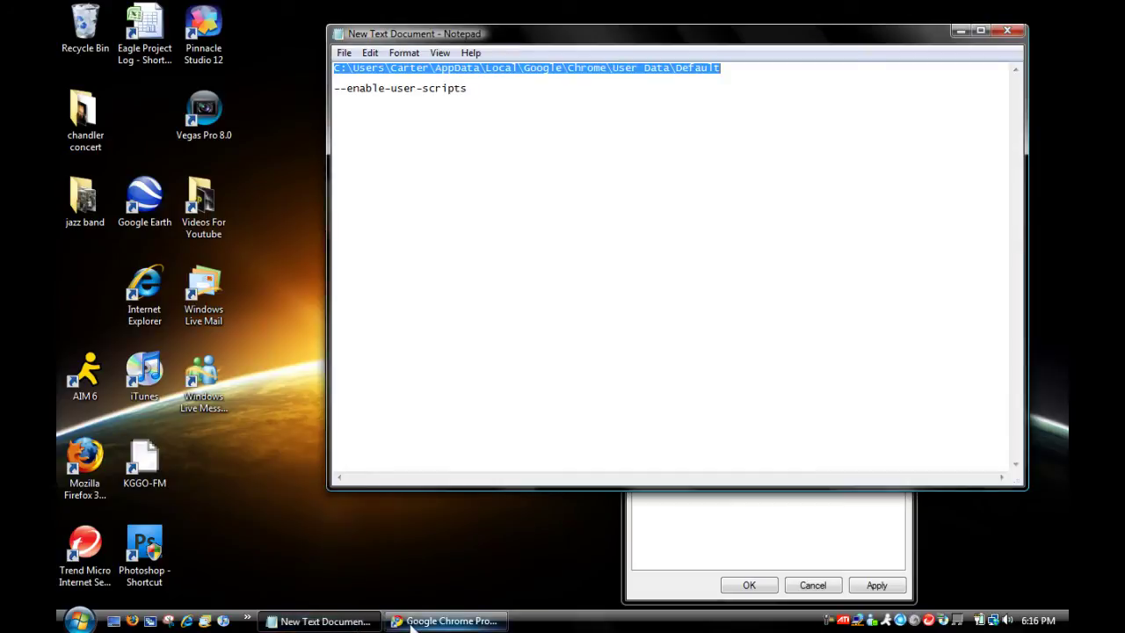
click(419, 622)
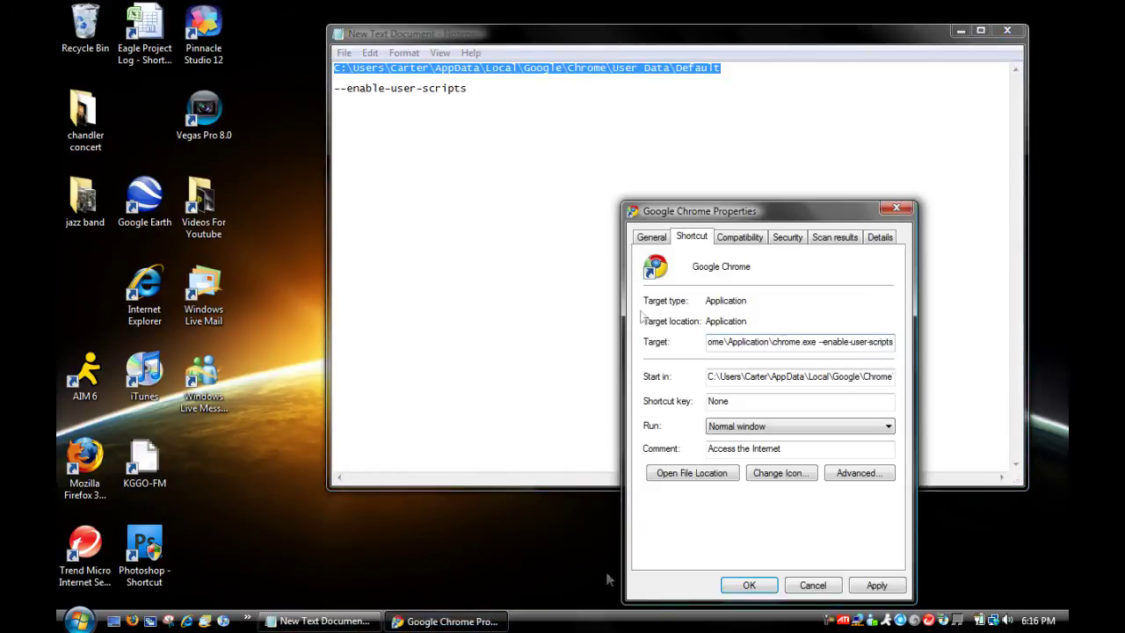
click(960, 31)
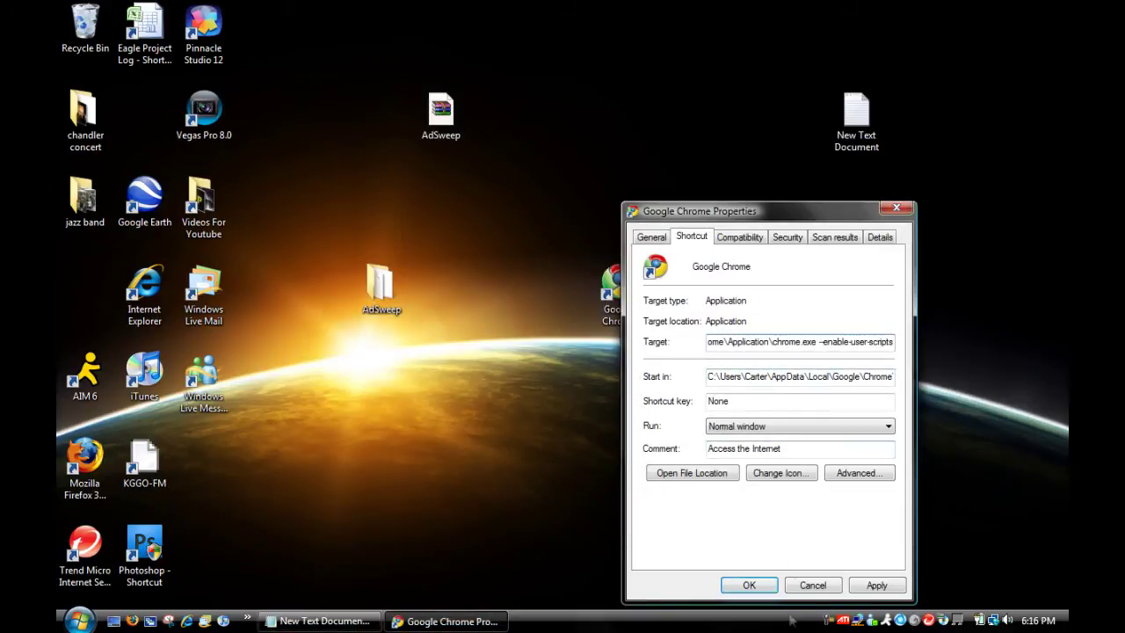
click(748, 586)
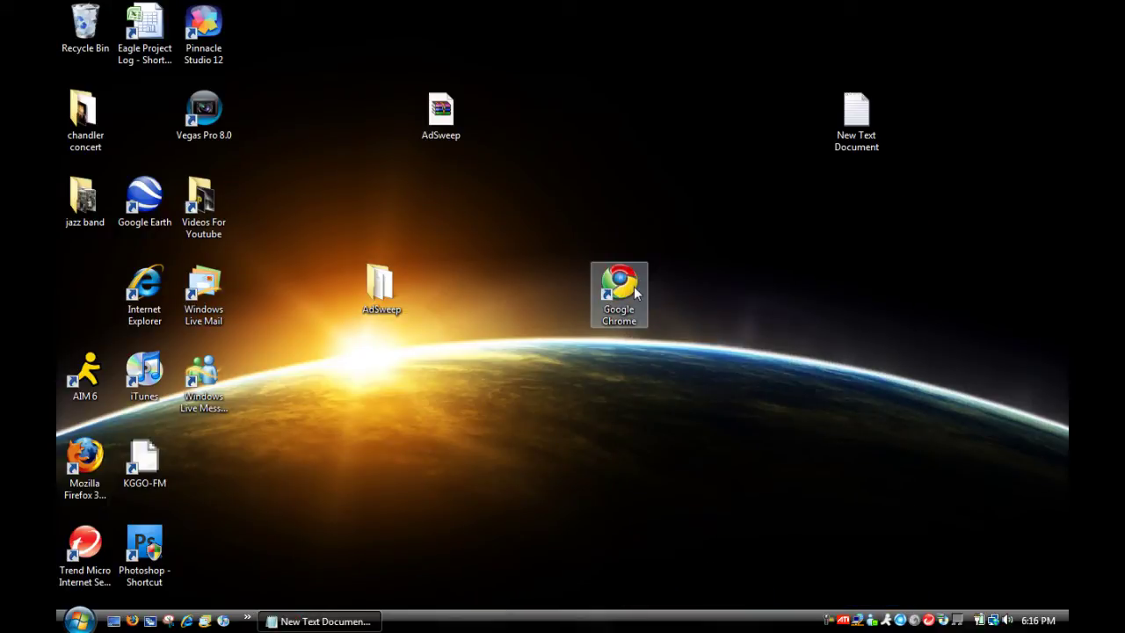
Step: Launch Chrome, confirm adsweep.org shows AdSweep active, then open wiiliketopodcast.com
double_click(624, 309)
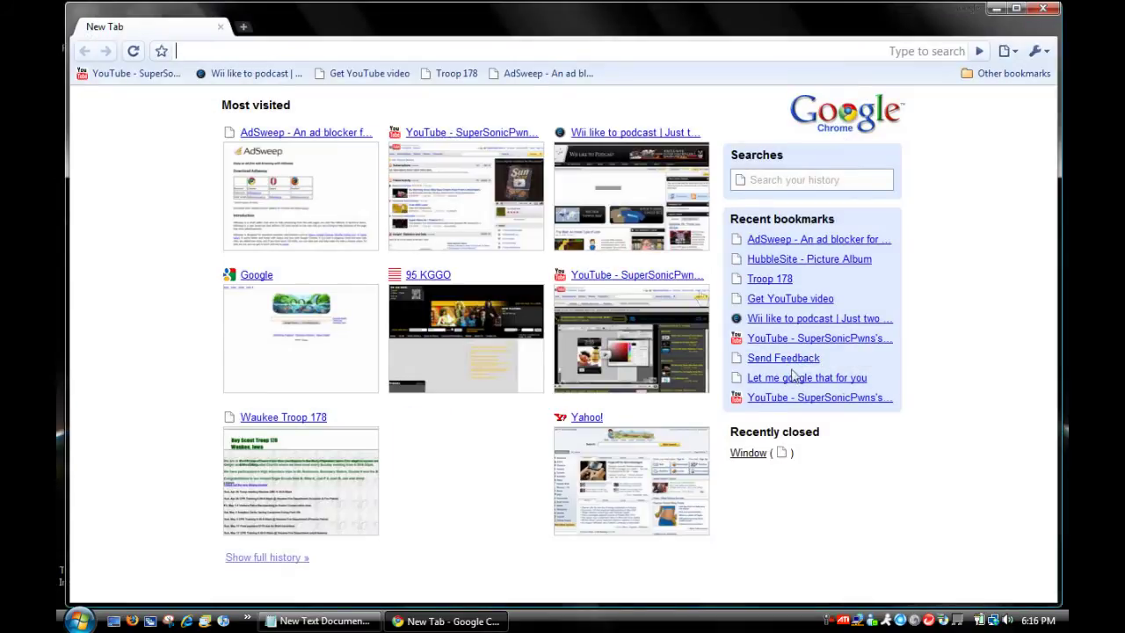
click(544, 77)
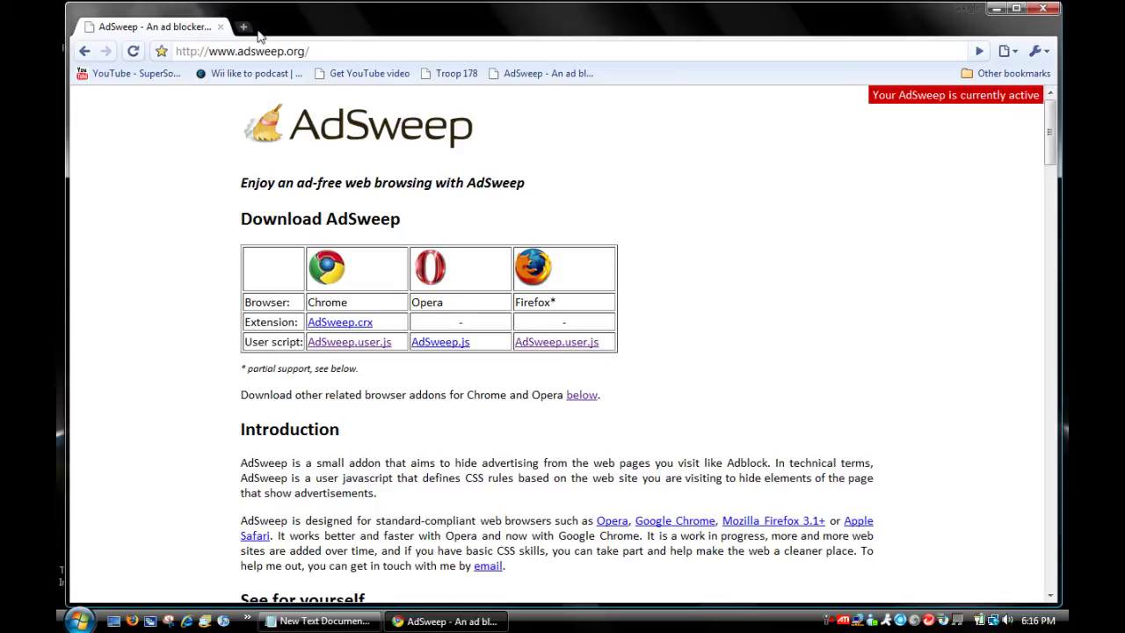
click(246, 78)
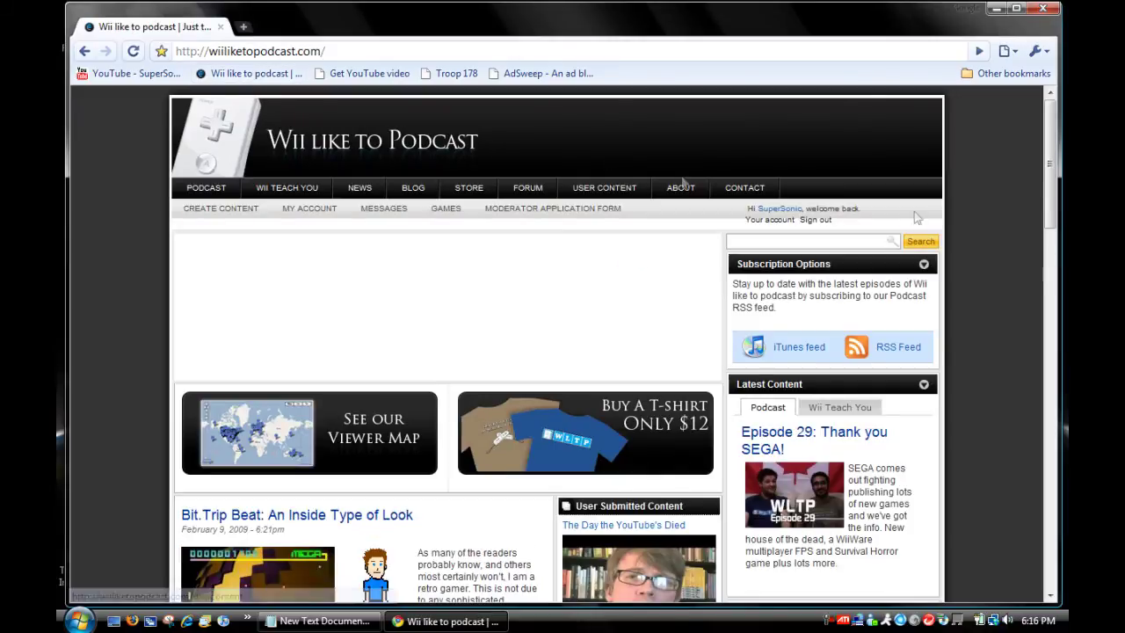
Step: Scroll through the Wii like to Podcast site to check it is ad-free
drag(1044, 211, 1044, 309)
scroll(1044, 309, down, 4)
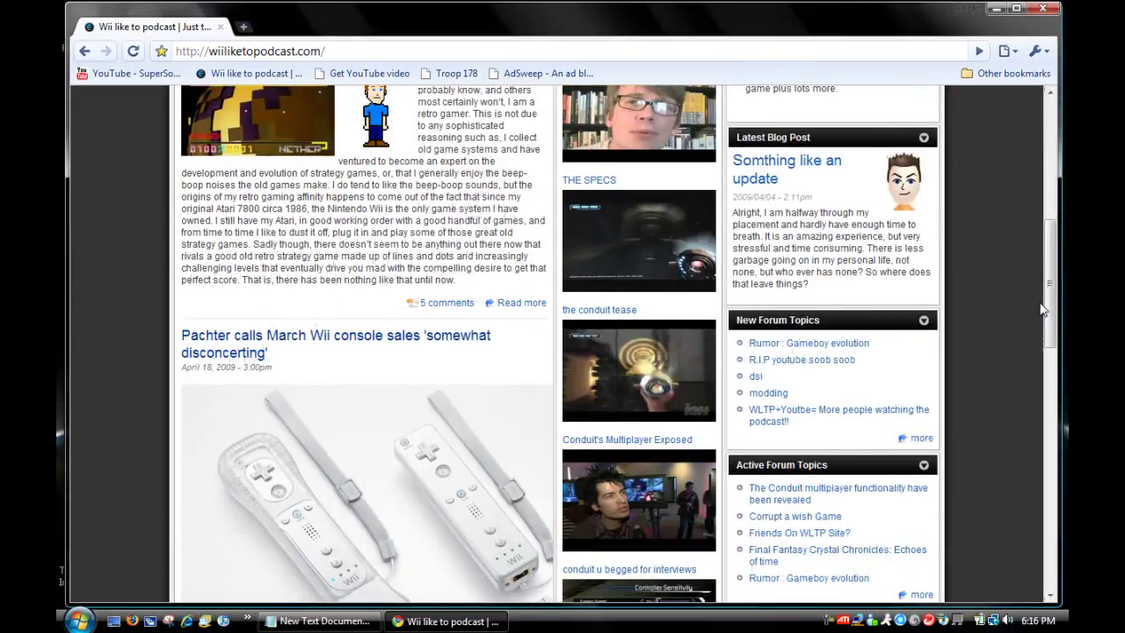
scroll(1029, 310, down, 7)
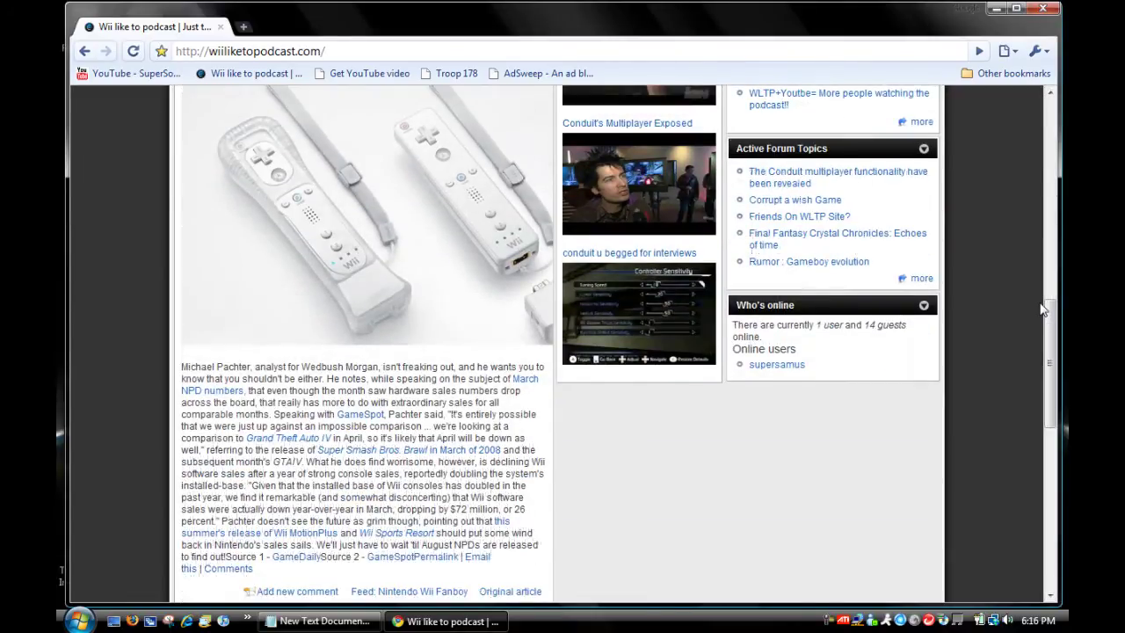
scroll(1022, 315, up, 8)
scroll(1021, 310, up, 7)
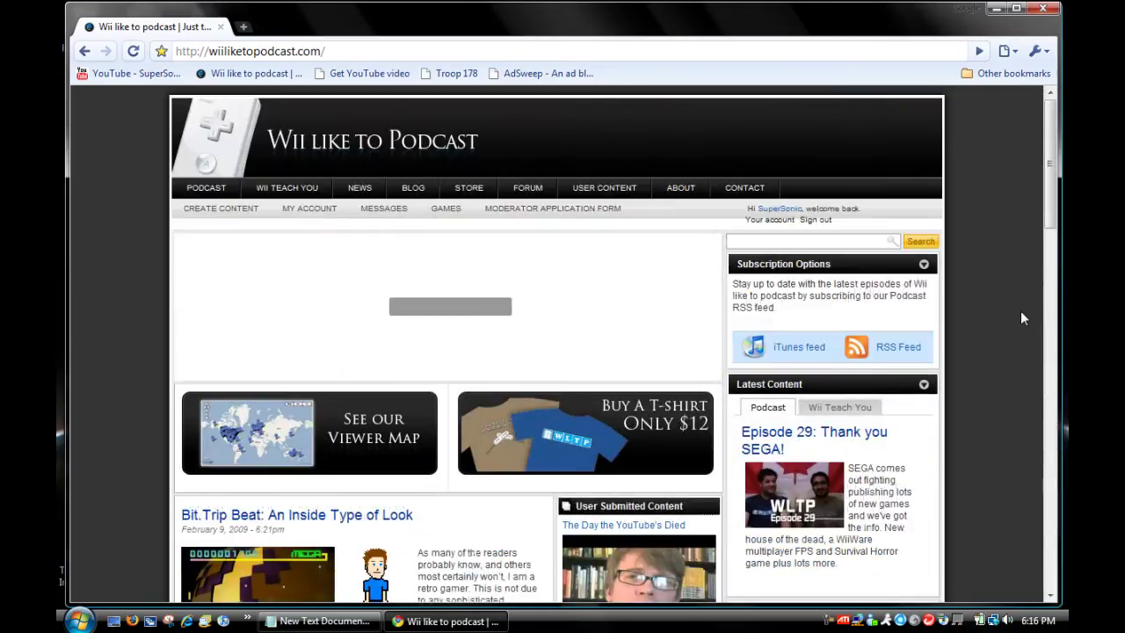
Step: Check the YouTube home page for ads, then close Chrome
click(133, 75)
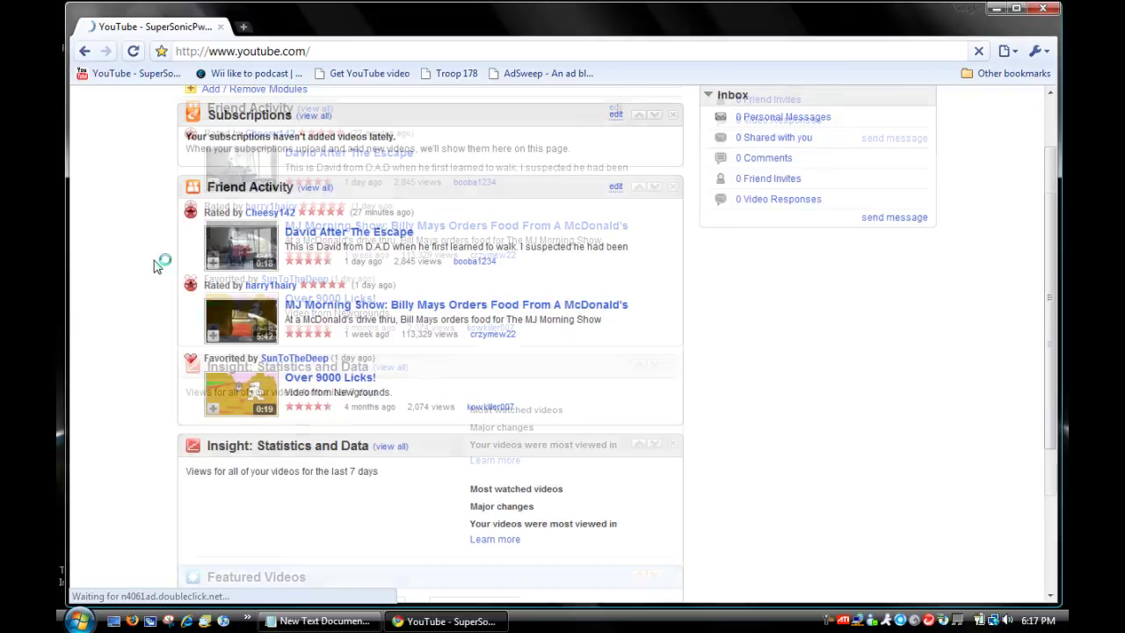
scroll(156, 266, down, 6)
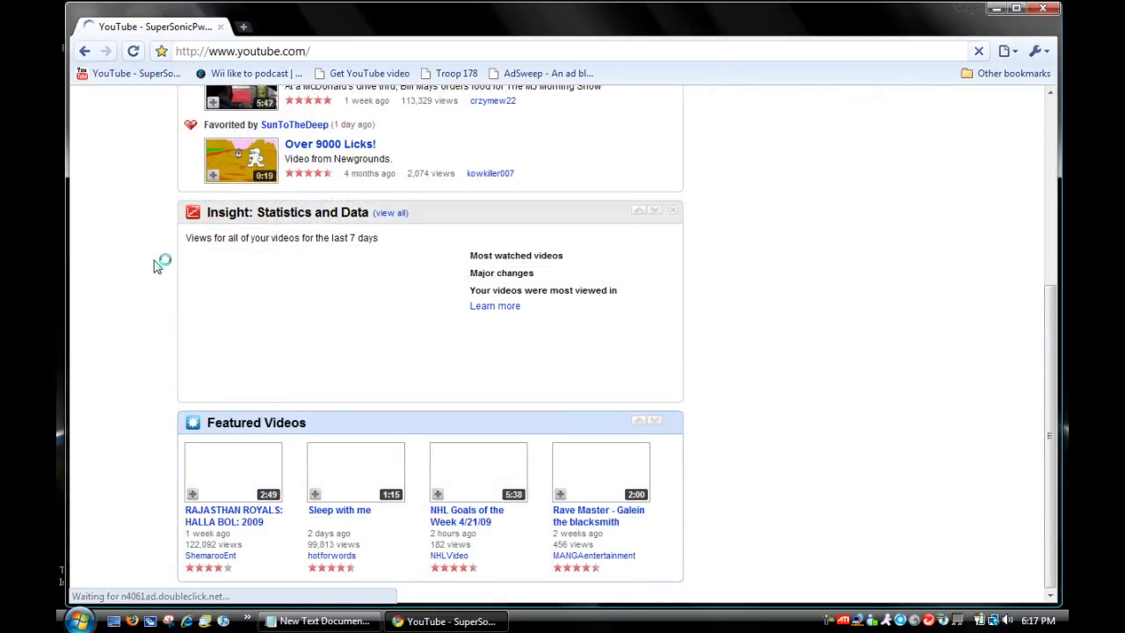
scroll(157, 265, up, 6)
scroll(156, 266, down, 3)
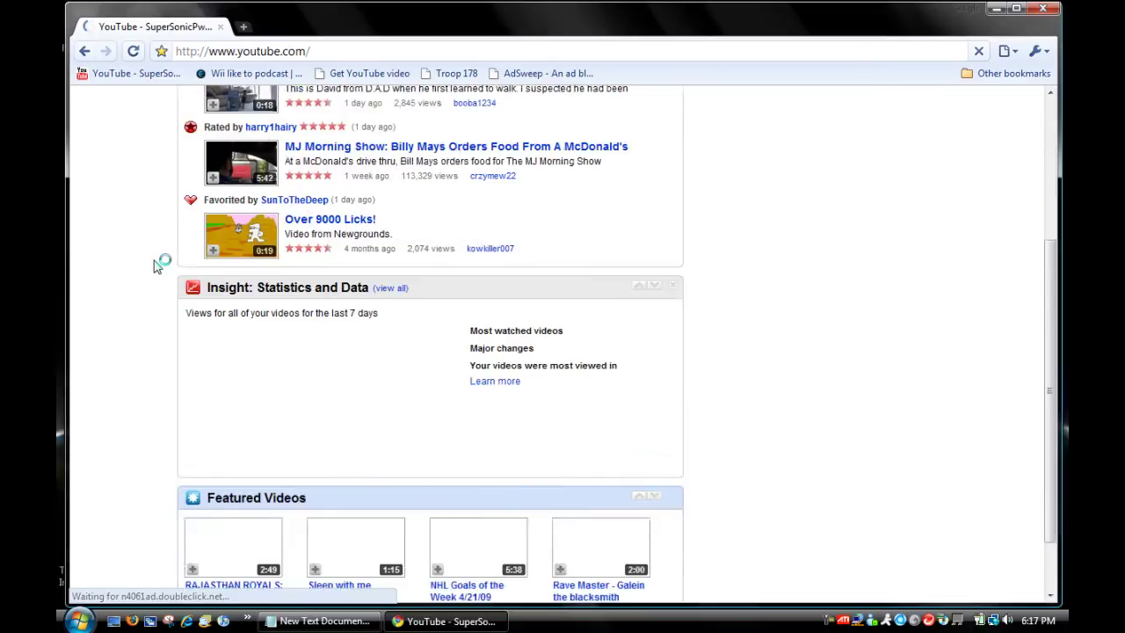
scroll(156, 265, up, 3)
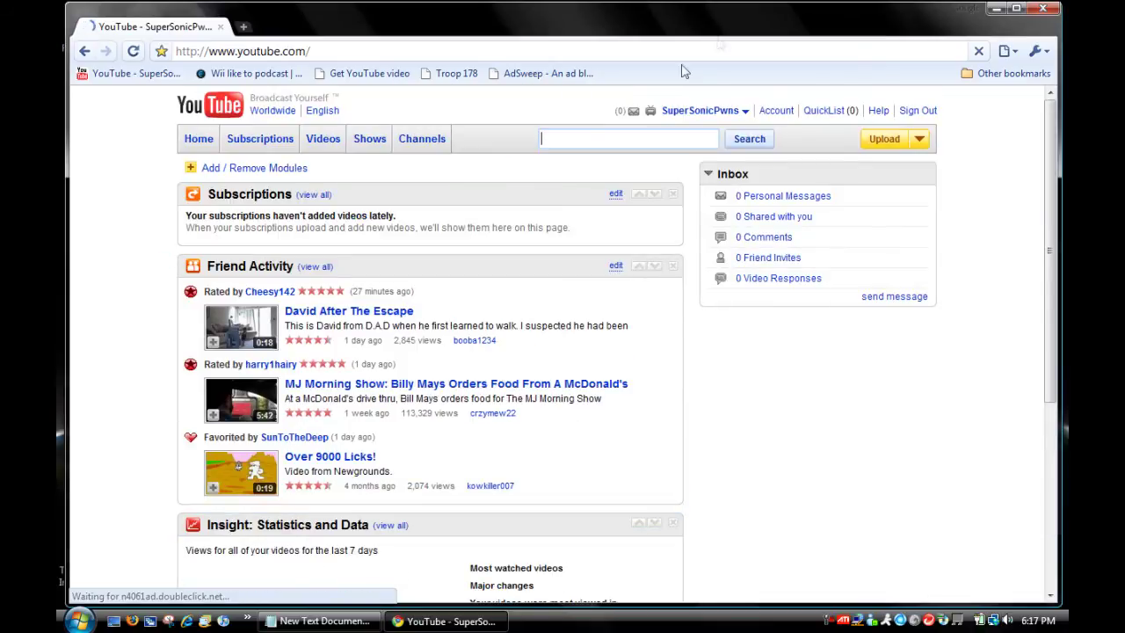
click(1044, 8)
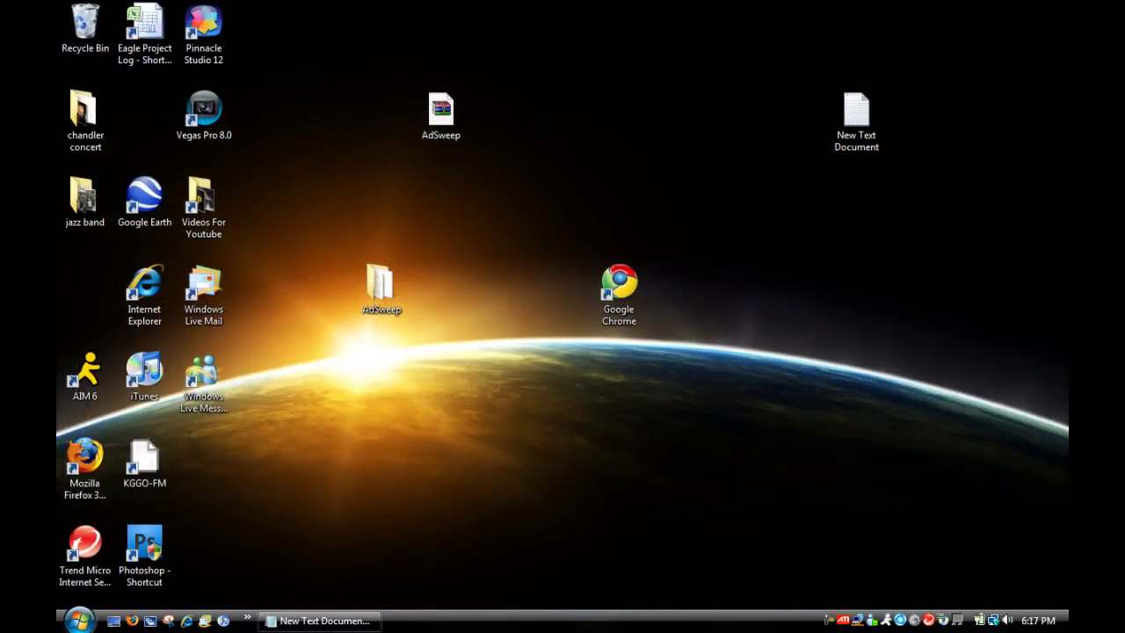
click(321, 621)
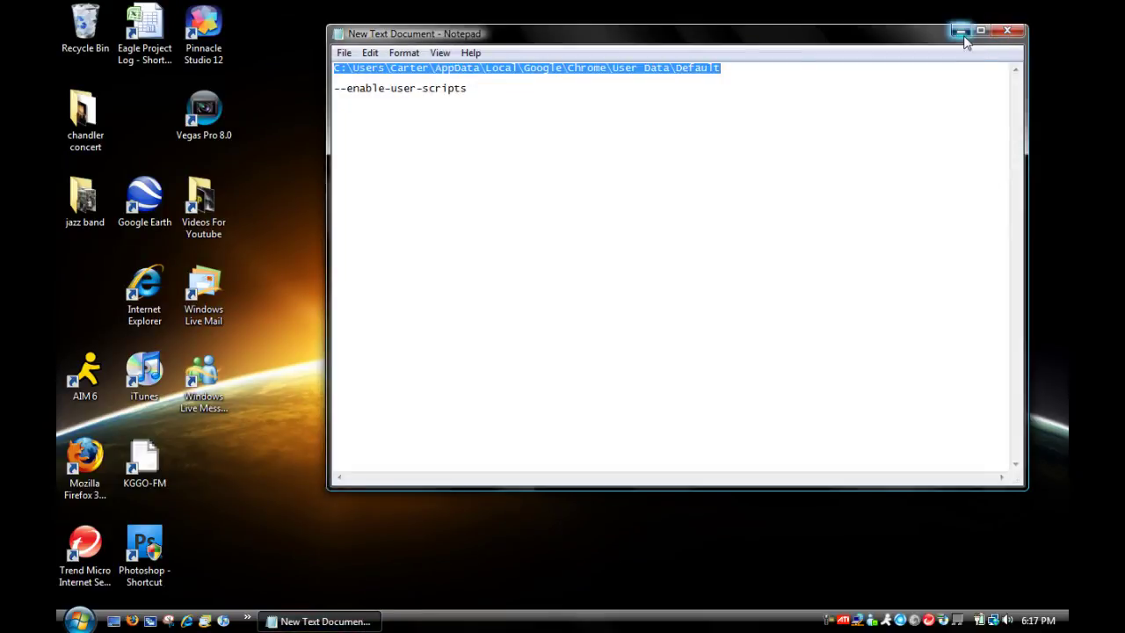
click(961, 31)
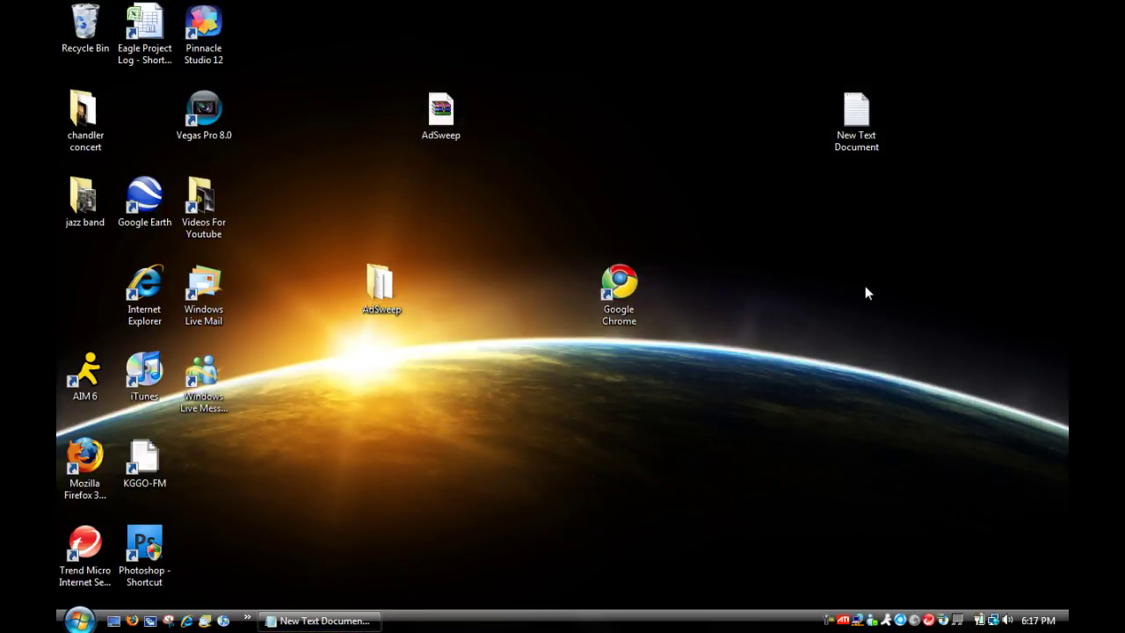